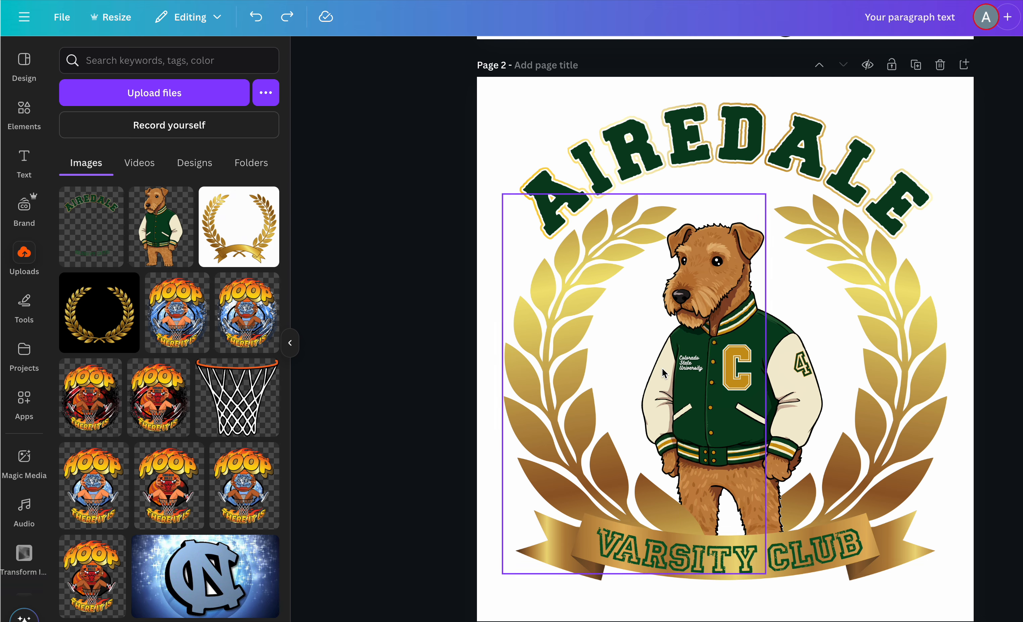
# - Try replacing the Colorado State University jacket text with Hi, and undo the change
pyautogui.scroll(3, 705, 370)
pyautogui.scroll(5, 703, 366)
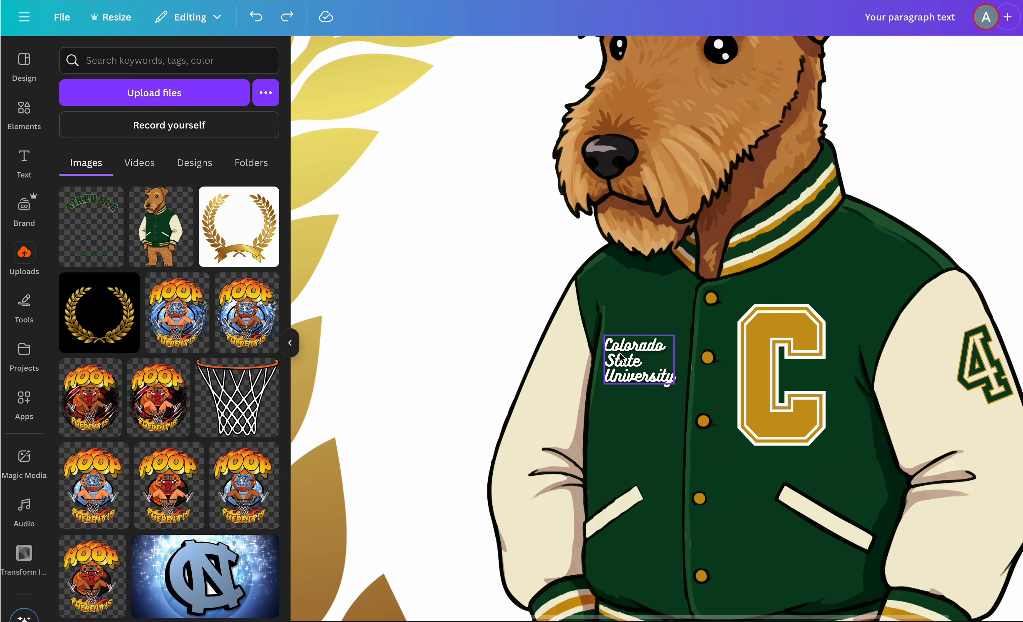
pyautogui.click(626, 373)
pyautogui.doubleClick(632, 364)
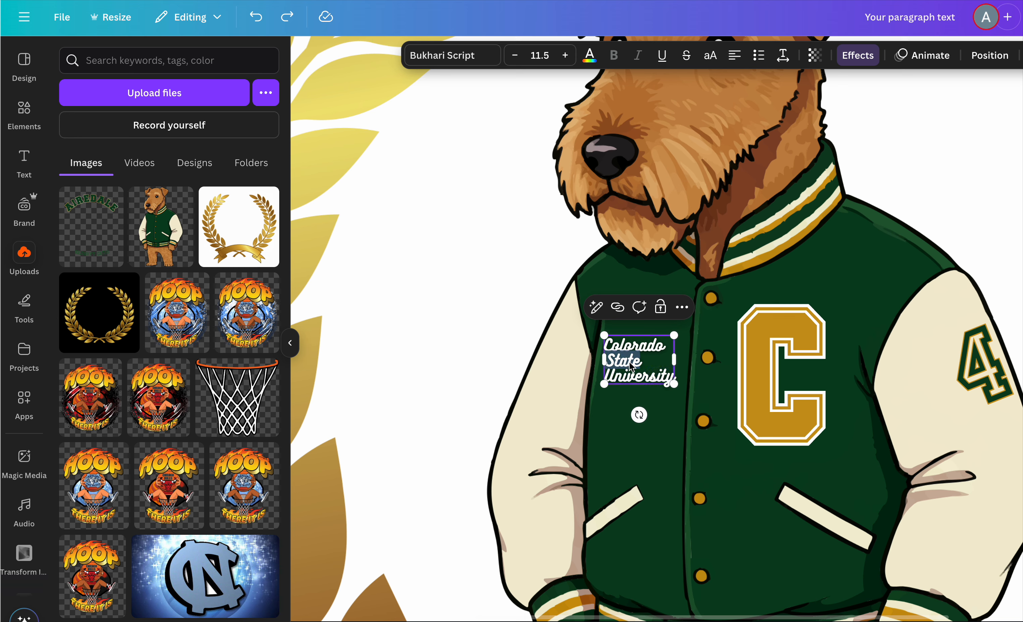
pyautogui.tripleClick(634, 380)
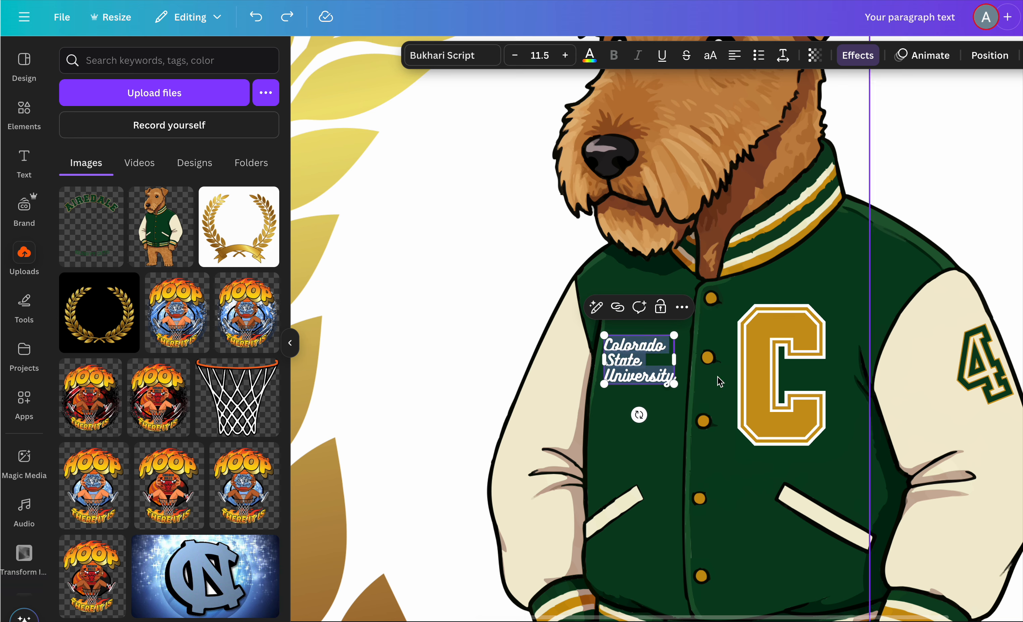
pyautogui.write('Hi')
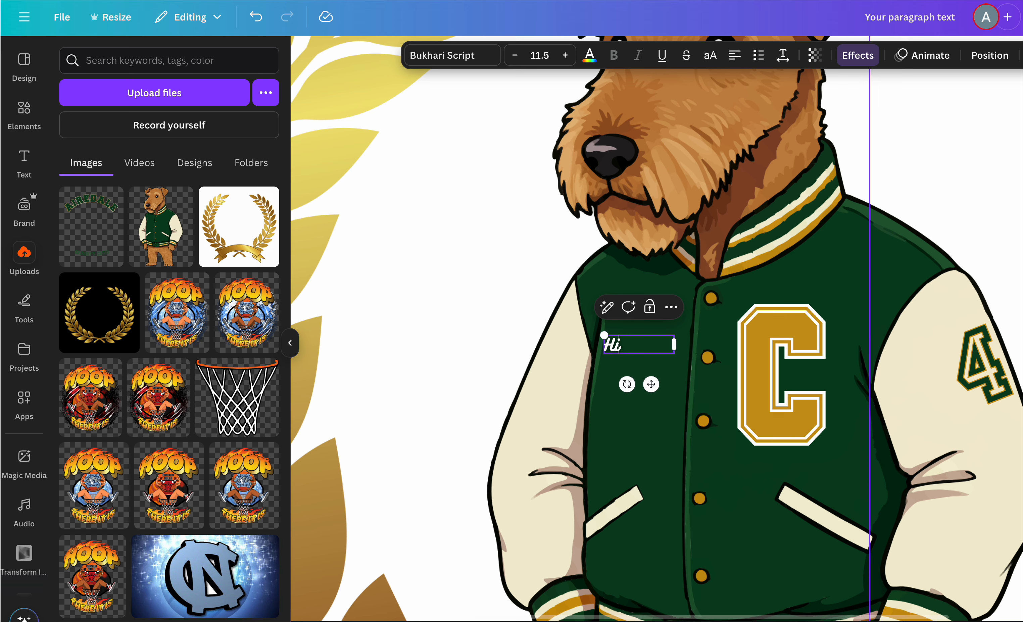
pyautogui.hotkey('ctrl', 'z')
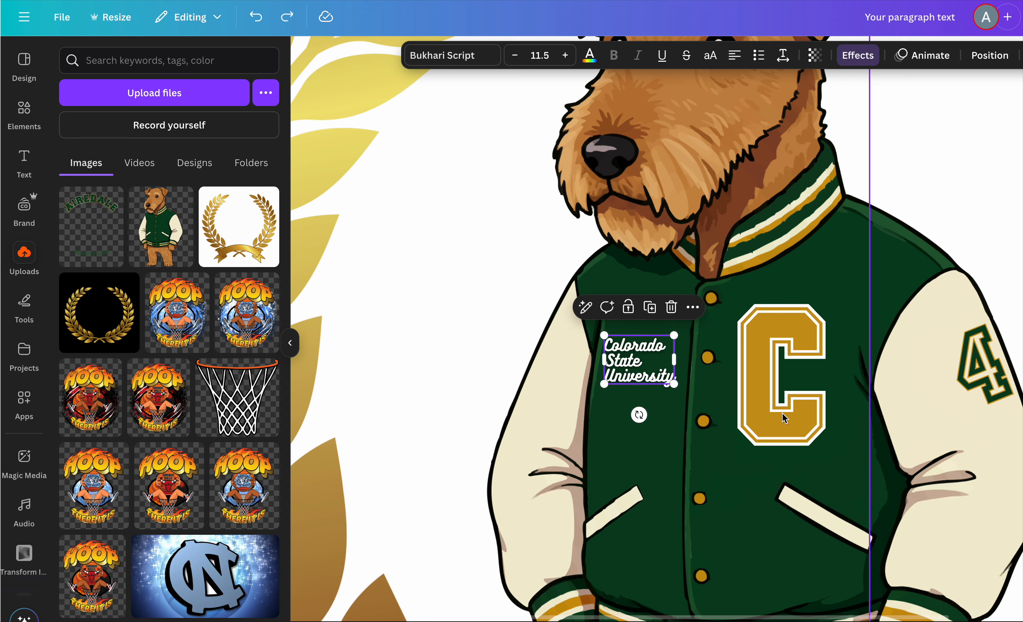
pyautogui.click(764, 375)
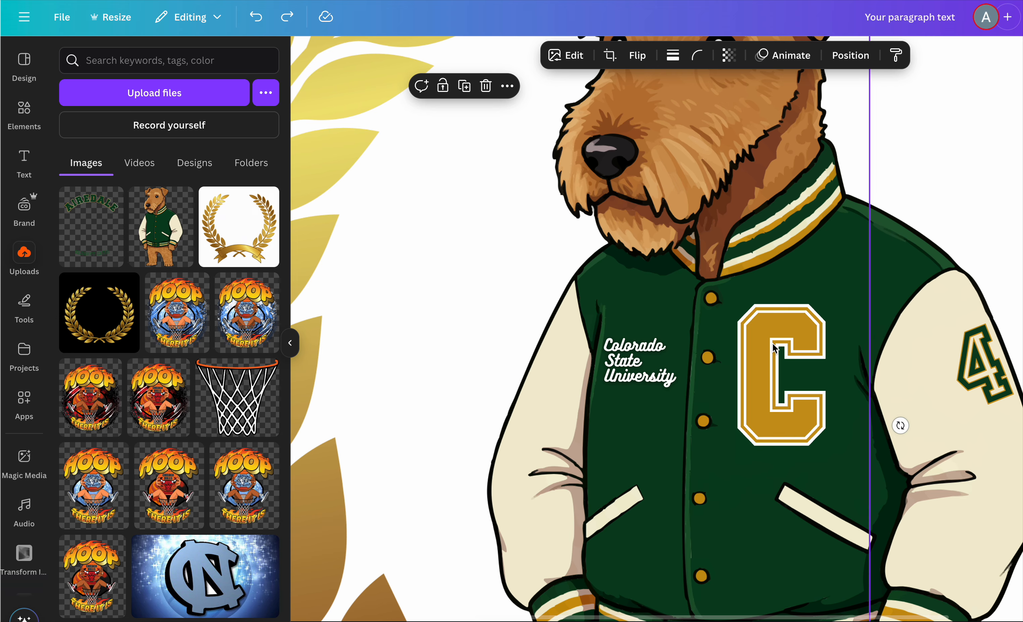
pyautogui.scroll(-5, 774, 348)
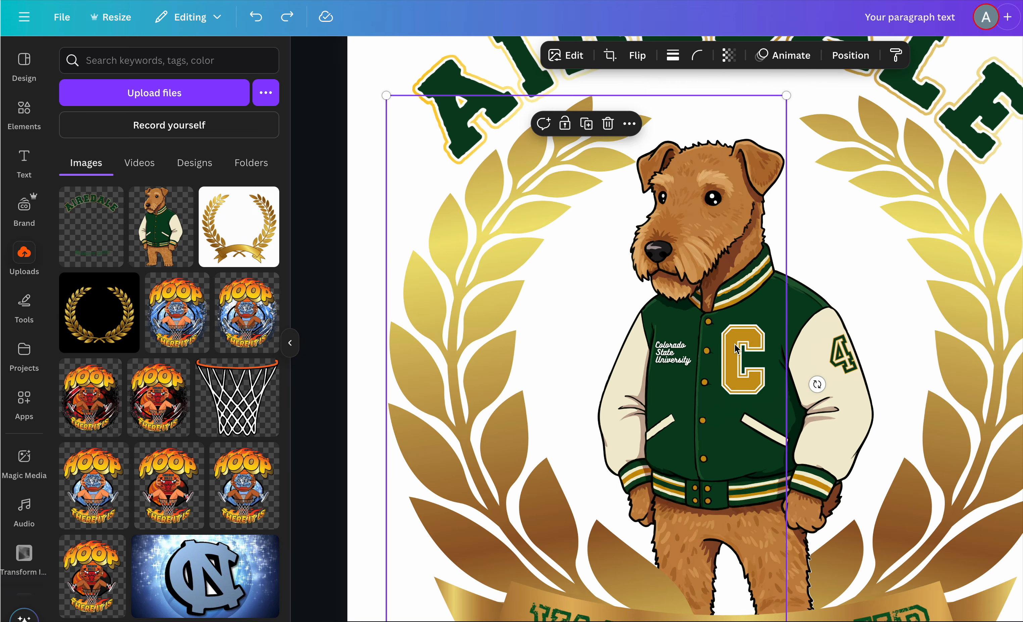
pyautogui.doubleClick(735, 346)
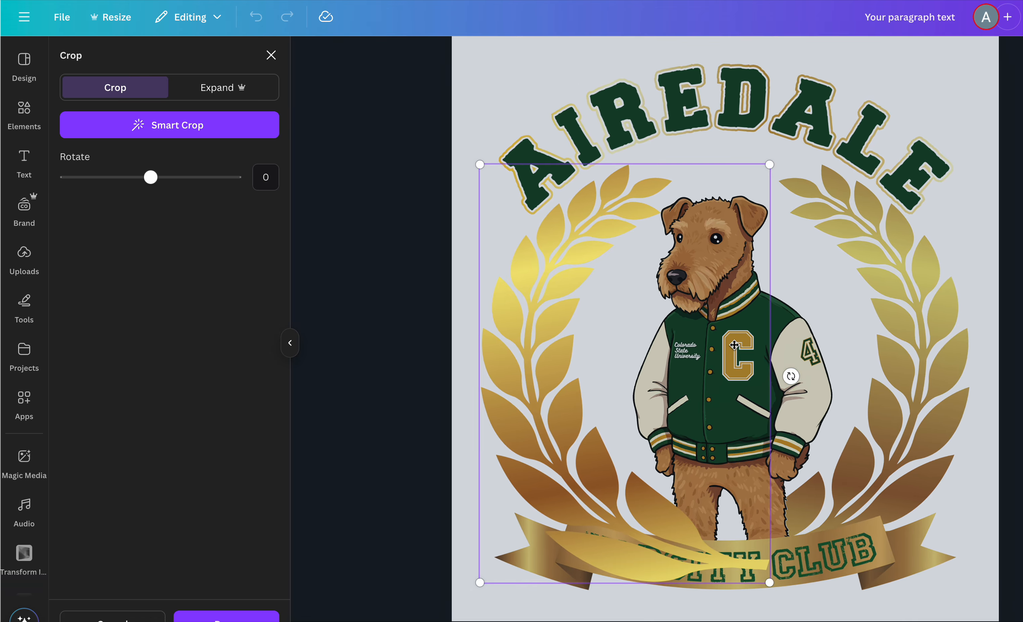
pyautogui.press('Escape')
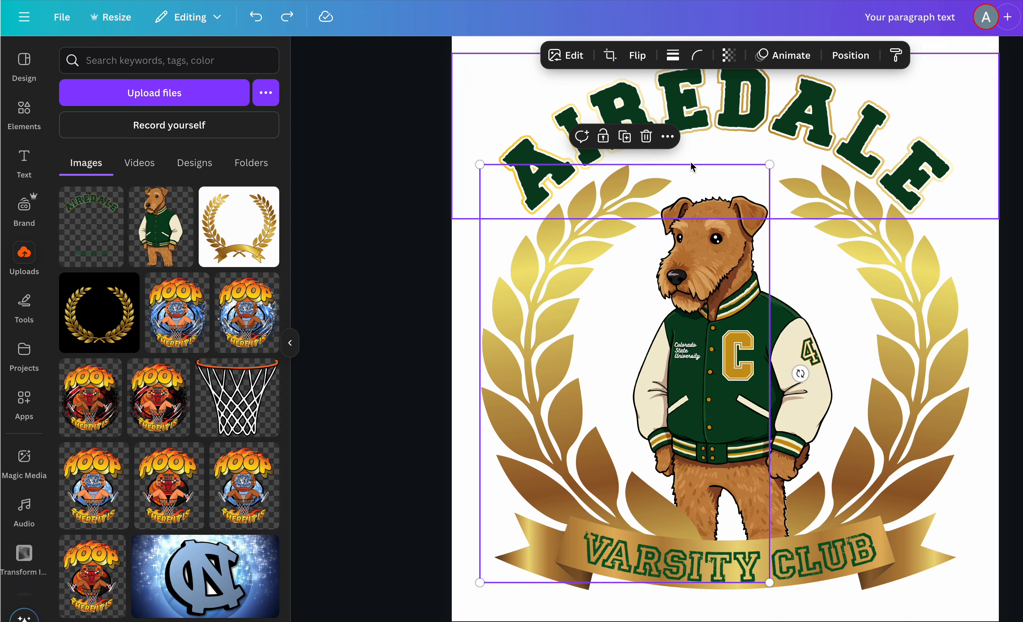
pyautogui.moveTo(549, 398); pyautogui.dragTo(518, 404)
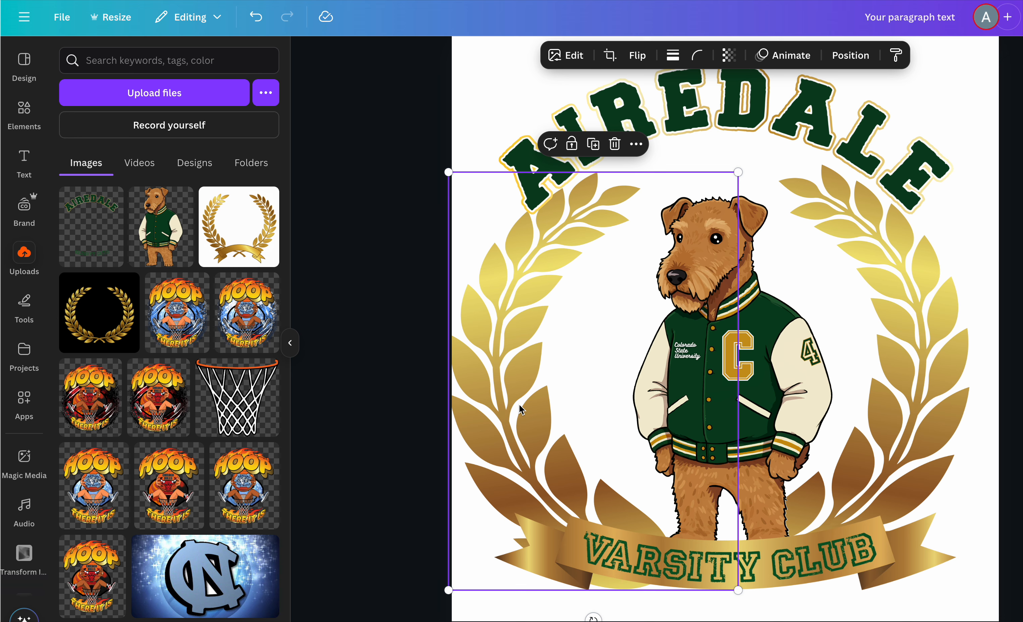
pyautogui.hotkey('ctrl', 'z')
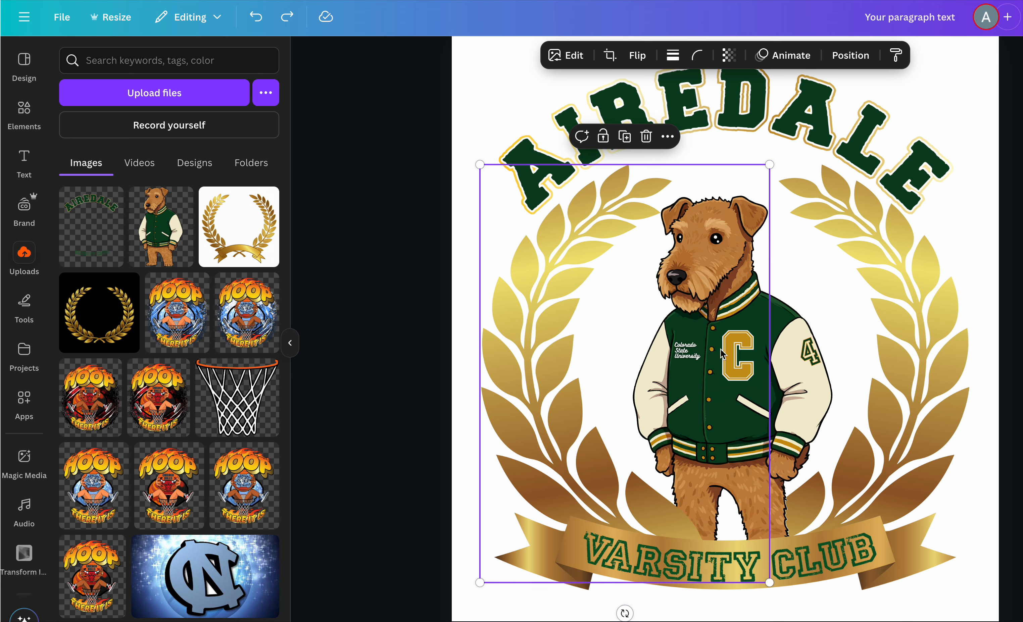
# - Move the jacket letter's layer up in the layer stack, just below the AIREDALE title
pyautogui.click(849, 55)
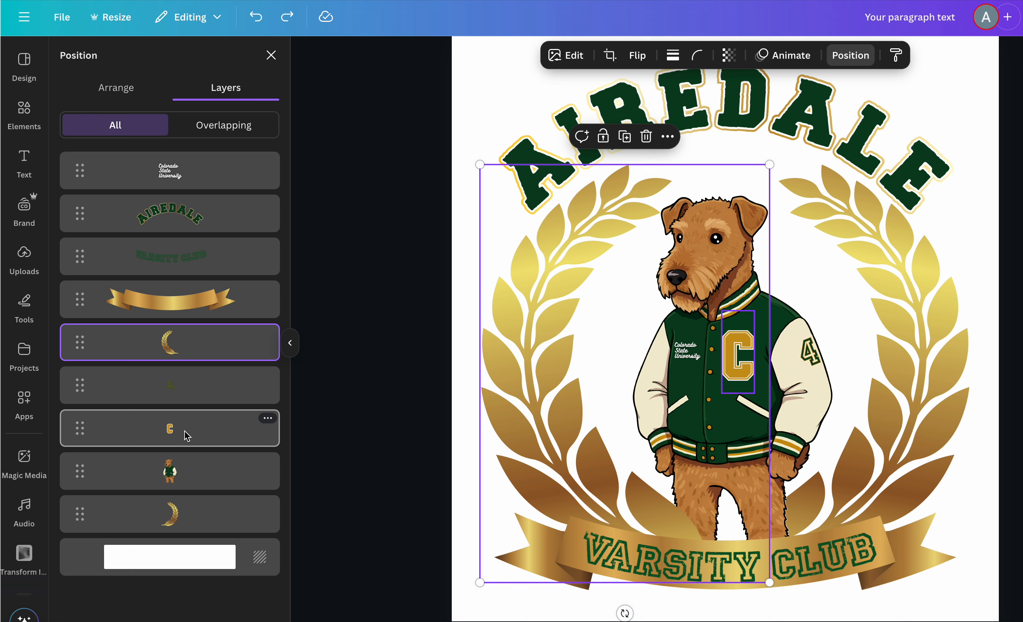
pyautogui.moveTo(183, 430)
pyautogui.mouseDown()
pyautogui.moveTo(183, 422)
pyautogui.moveTo(183, 486)
pyautogui.moveTo(178, 413)
pyautogui.mouseUp()
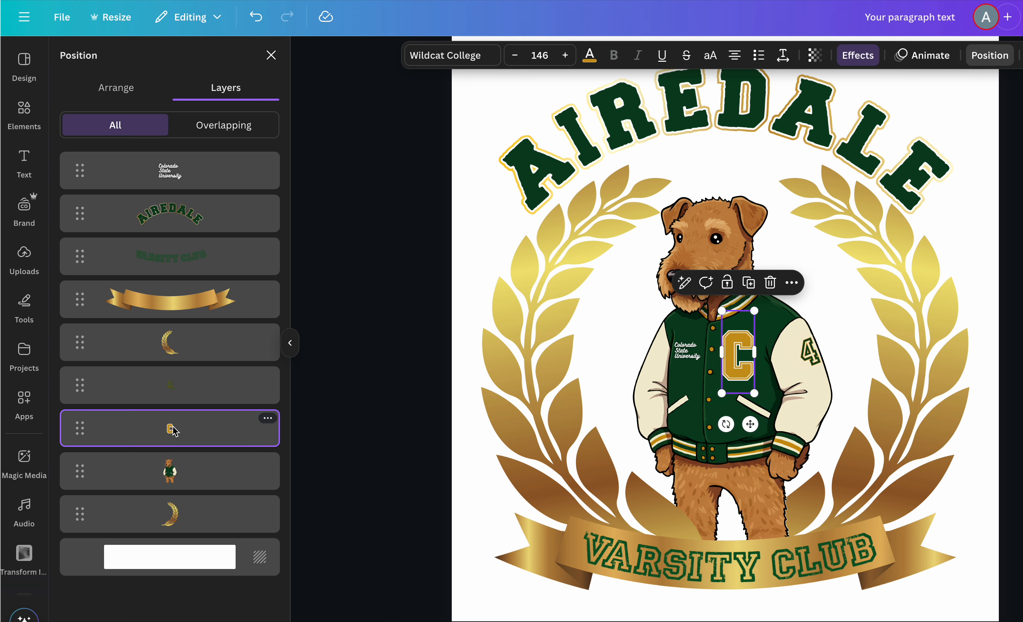
pyautogui.click(740, 359)
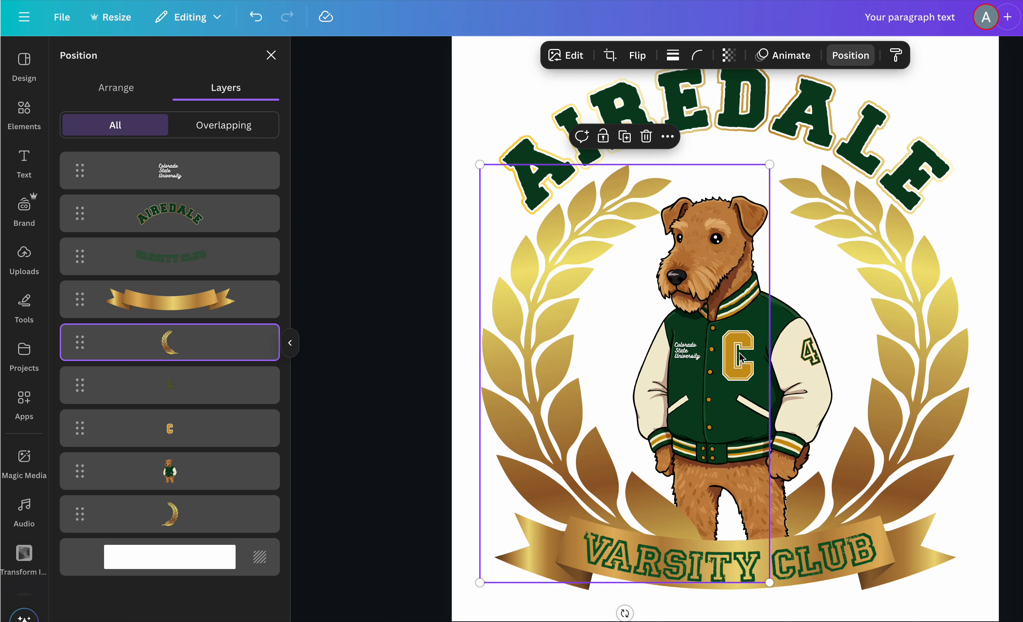
pyautogui.doubleClick(740, 357)
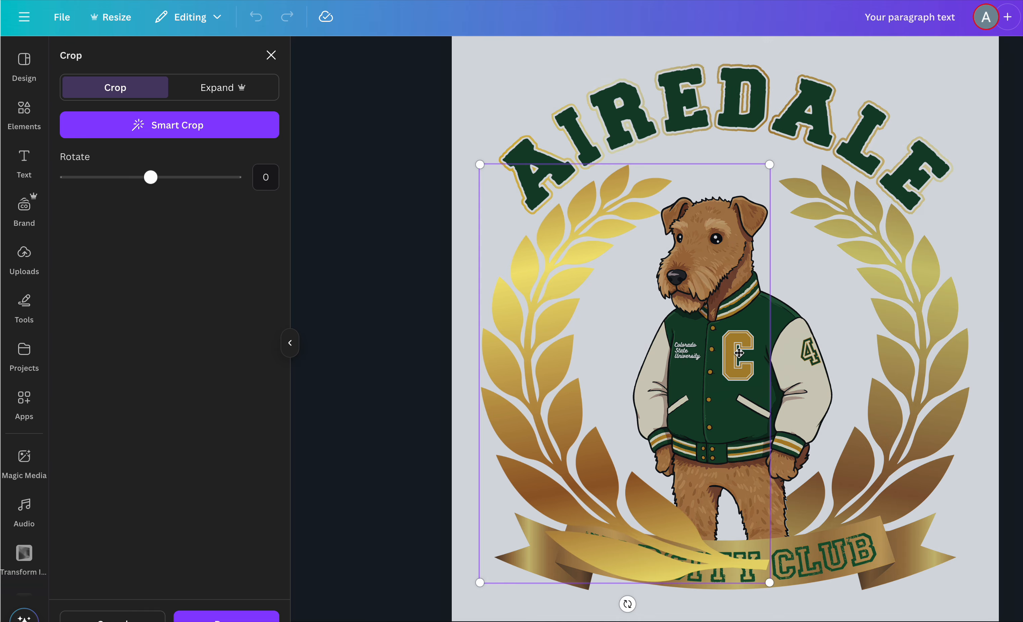
pyautogui.click(331, 280)
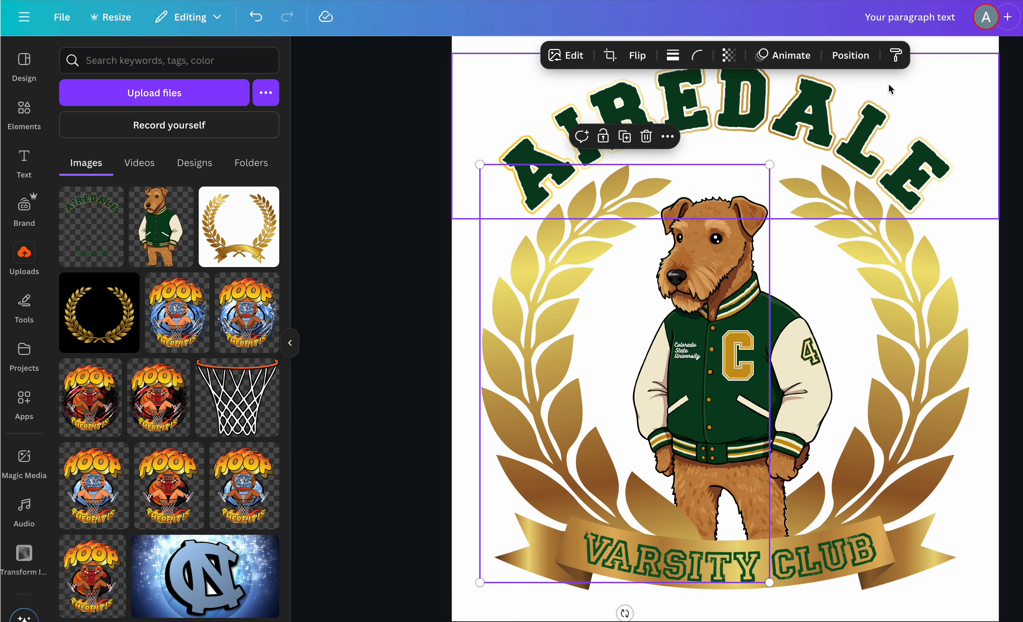
pyautogui.click(855, 55)
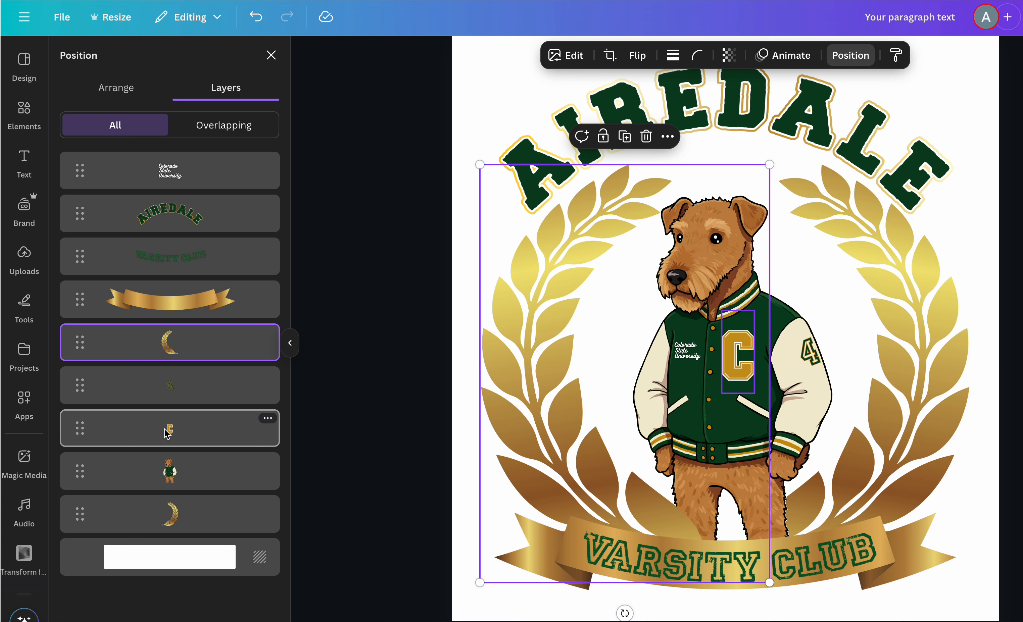
pyautogui.moveTo(167, 434); pyautogui.dragTo(158, 243)
# - Change the jacket letter from C to B
pyautogui.doubleClick(732, 360)
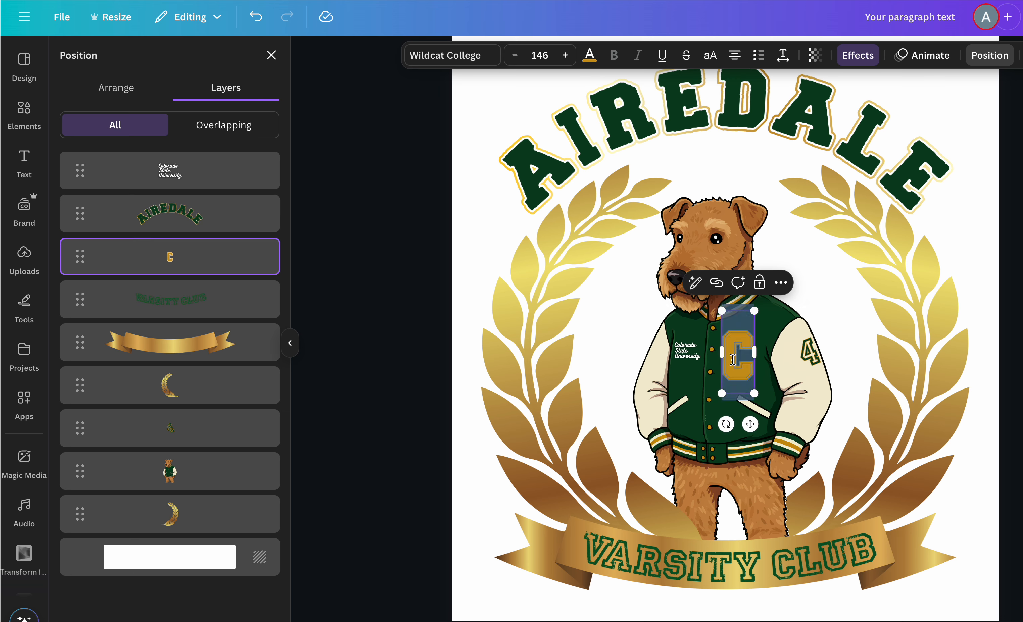
pyautogui.write('B')
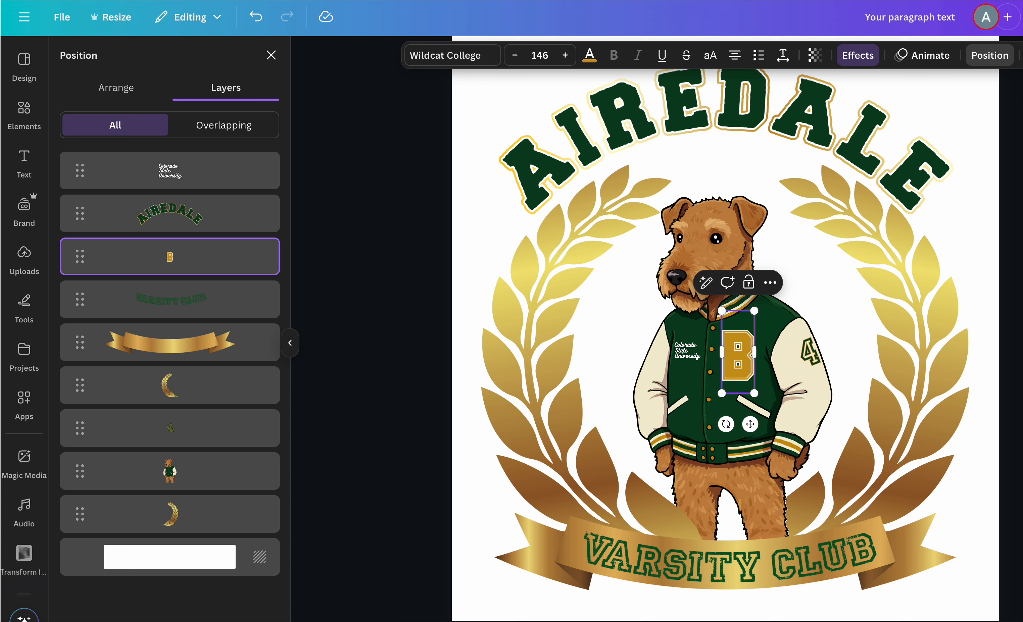
# - Reorder layers so the right laurel sits above the dog while the sleeve number 4 stays above the laurel
pyautogui.click(813, 356)
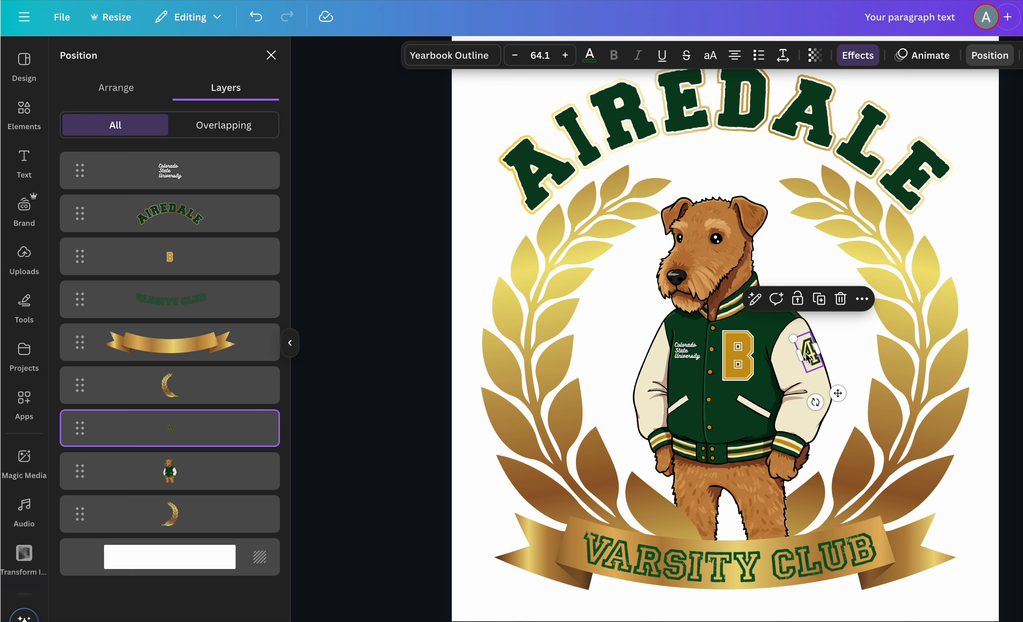
pyautogui.click(899, 347)
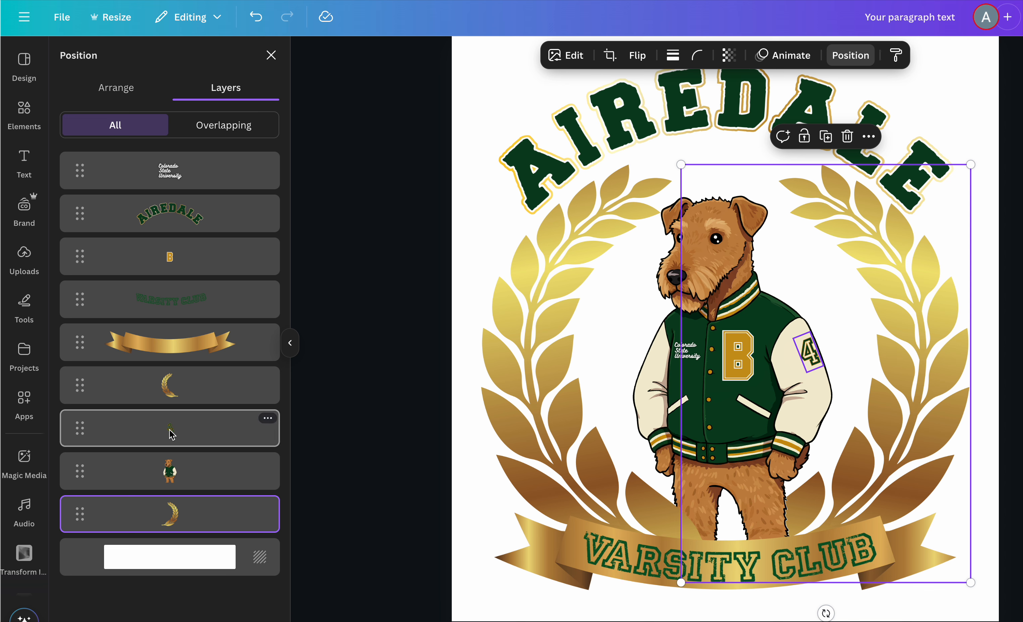
pyautogui.moveTo(172, 514); pyautogui.dragTo(180, 415)
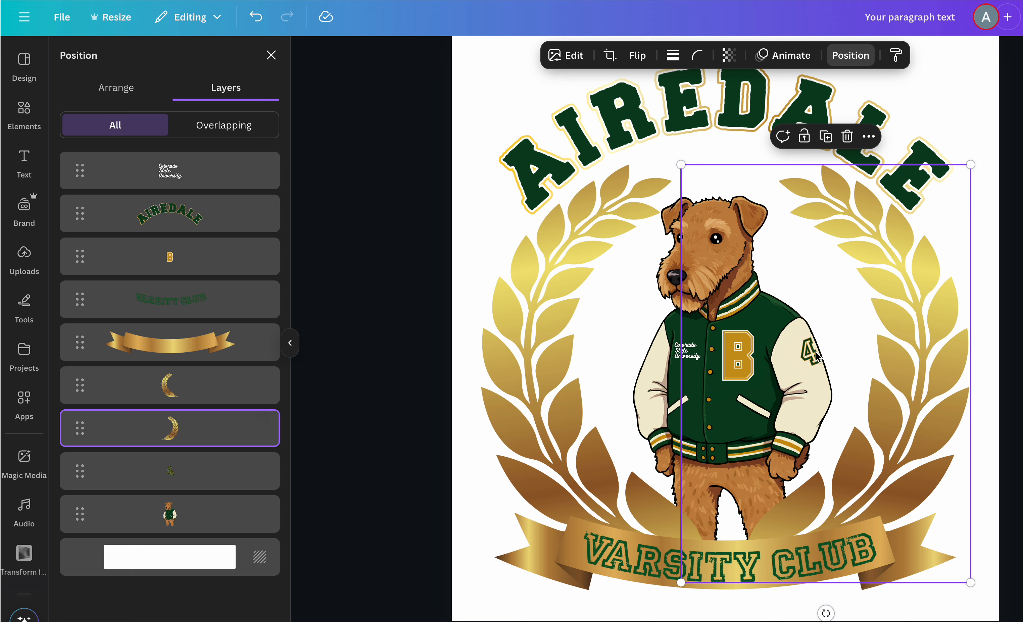
pyautogui.moveTo(185, 480); pyautogui.dragTo(182, 424)
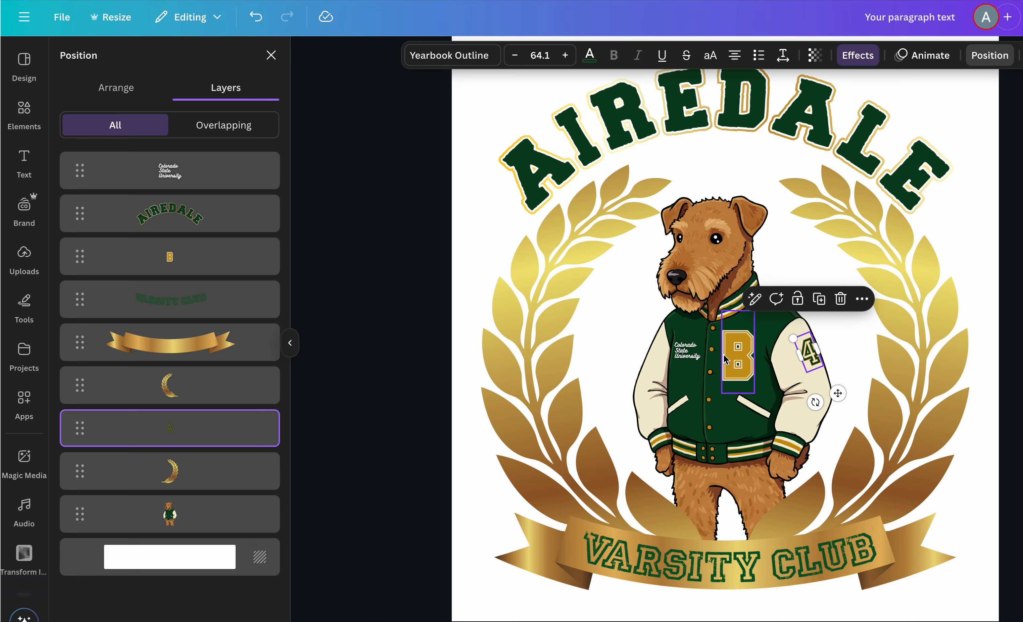
# - Try moving the gold banner layer to the bottom of the stack, and undo the move
pyautogui.scroll(10, 726, 360)
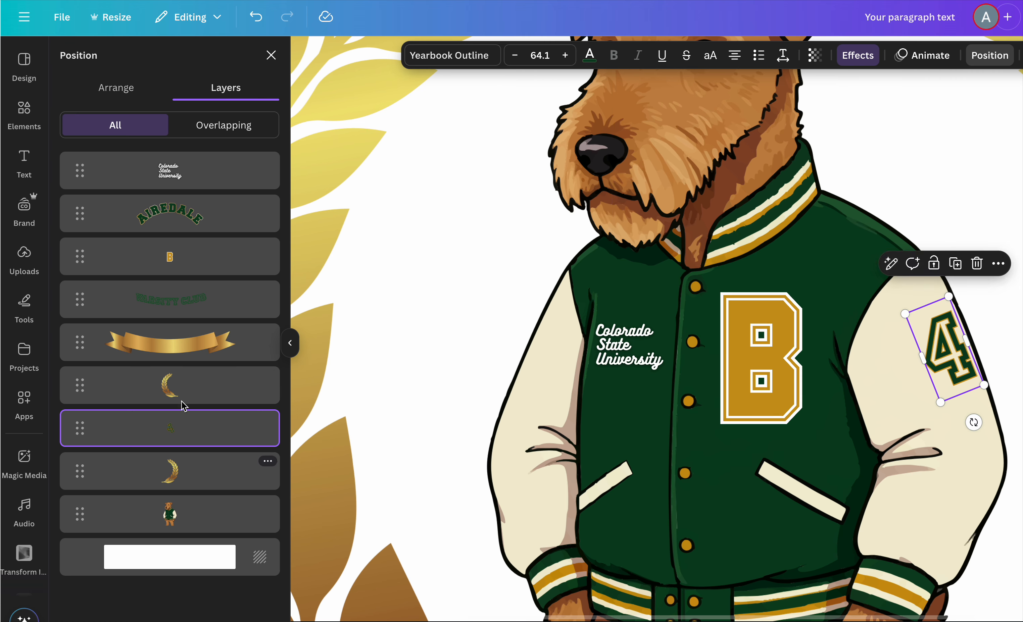
pyautogui.scroll(-3, 529, 348)
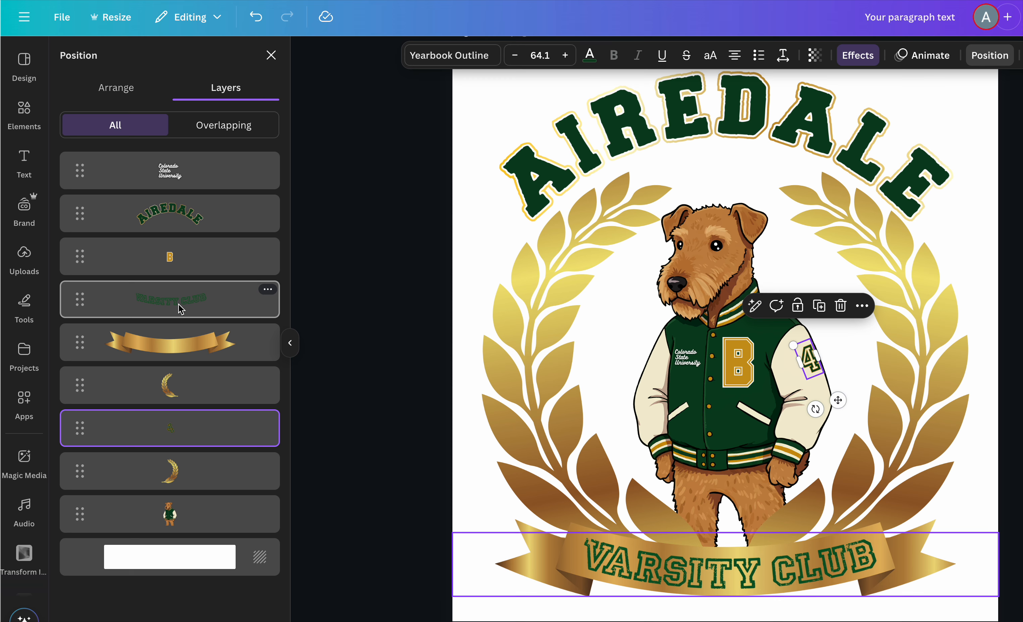
pyautogui.moveTo(175, 347); pyautogui.dragTo(174, 531)
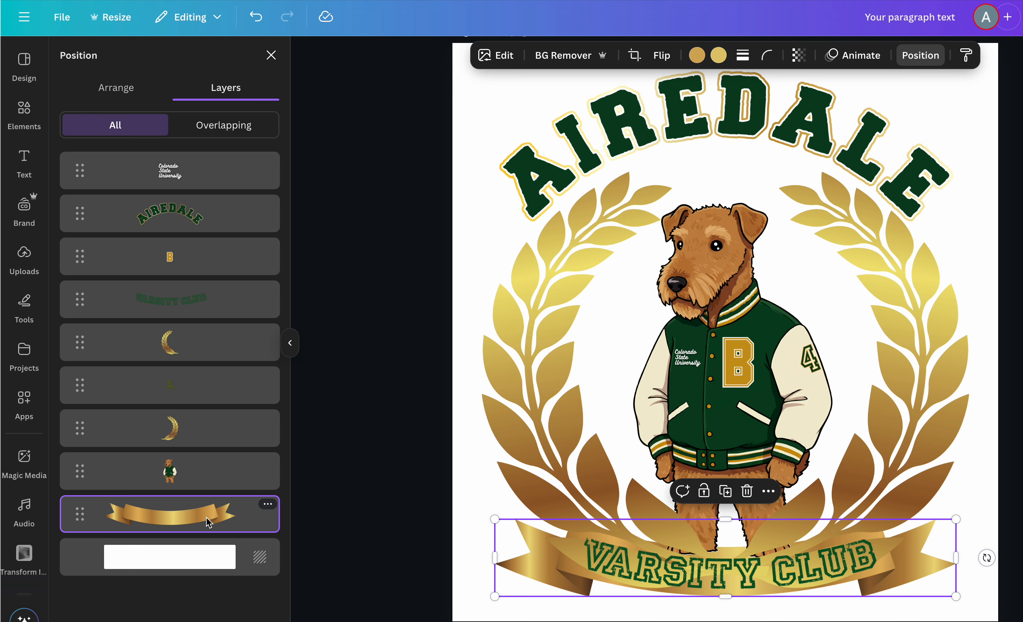
pyautogui.click(459, 488)
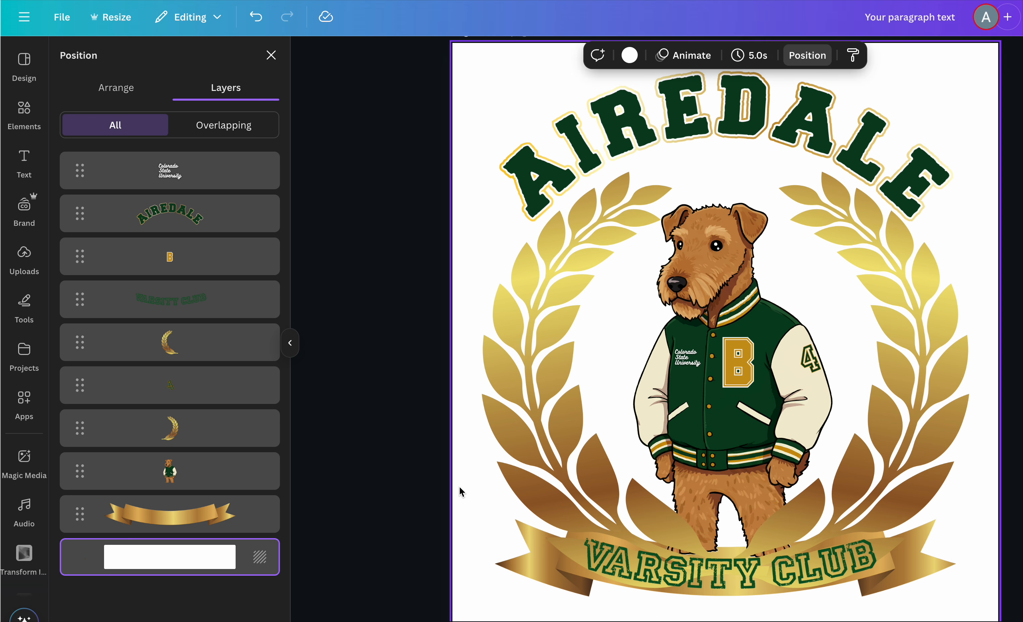
pyautogui.hotkey('ctrl', 'z')
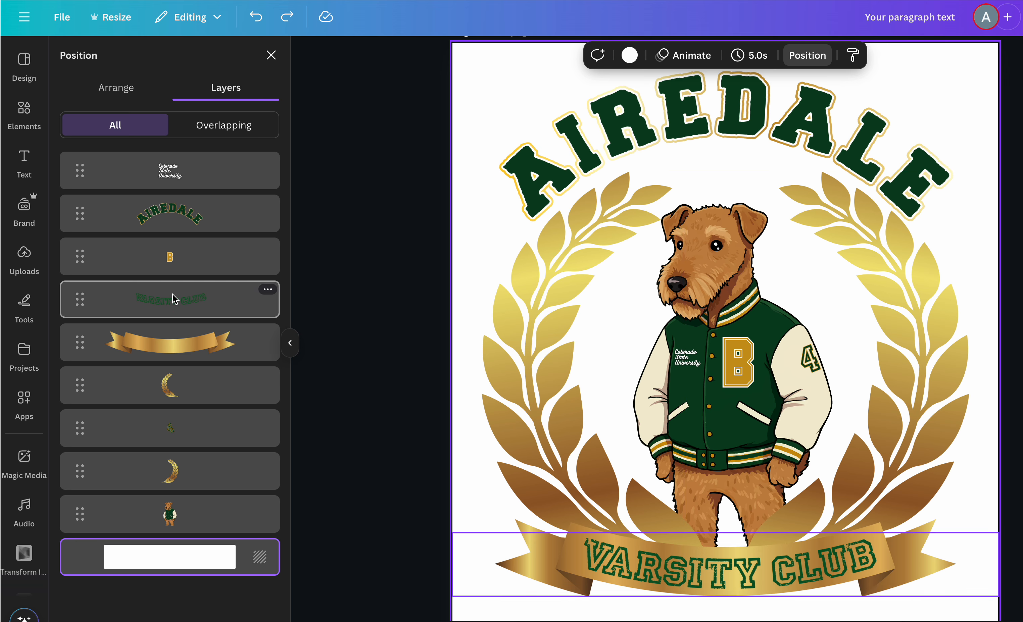
# - Inspect the title, laurel and background elements by selecting each on the canvas
pyautogui.click(772, 116)
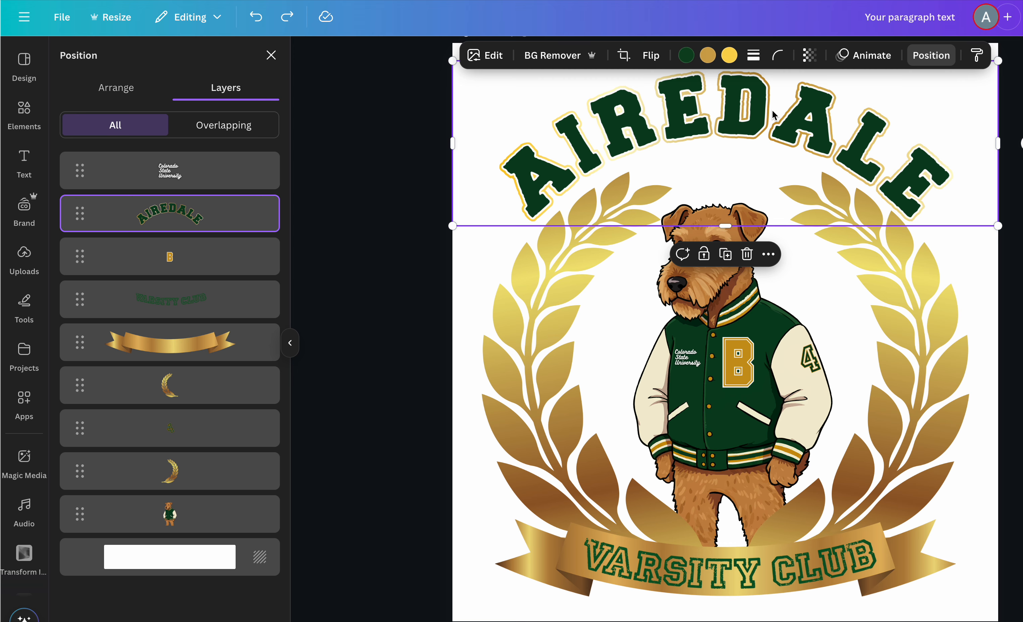
pyautogui.scroll(2, 772, 111)
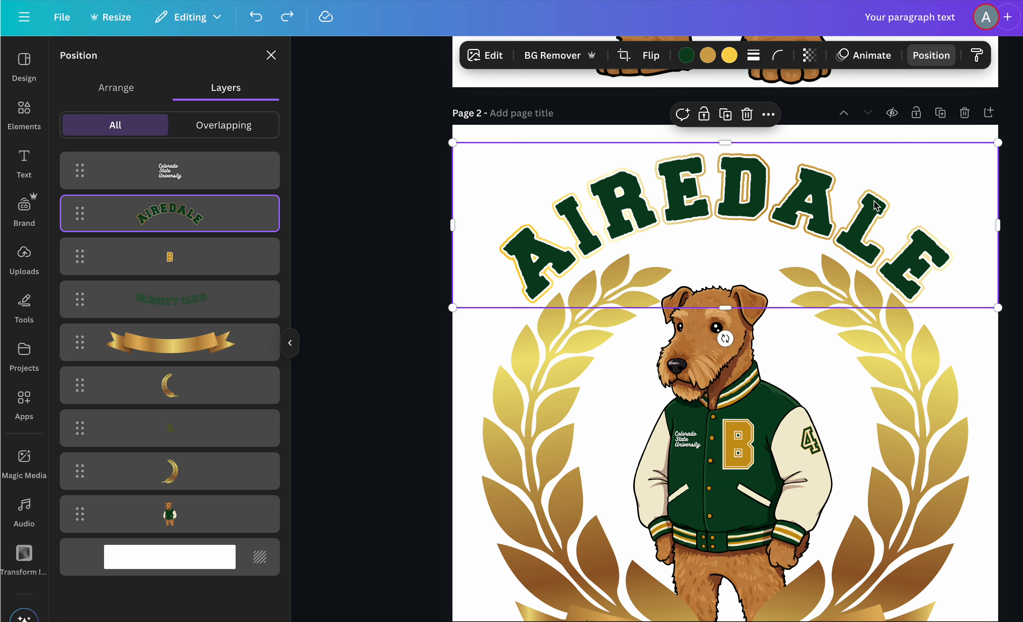
pyautogui.click(530, 407)
pyautogui.scroll(-3, 888, 422)
pyautogui.scroll(-1, 888, 422)
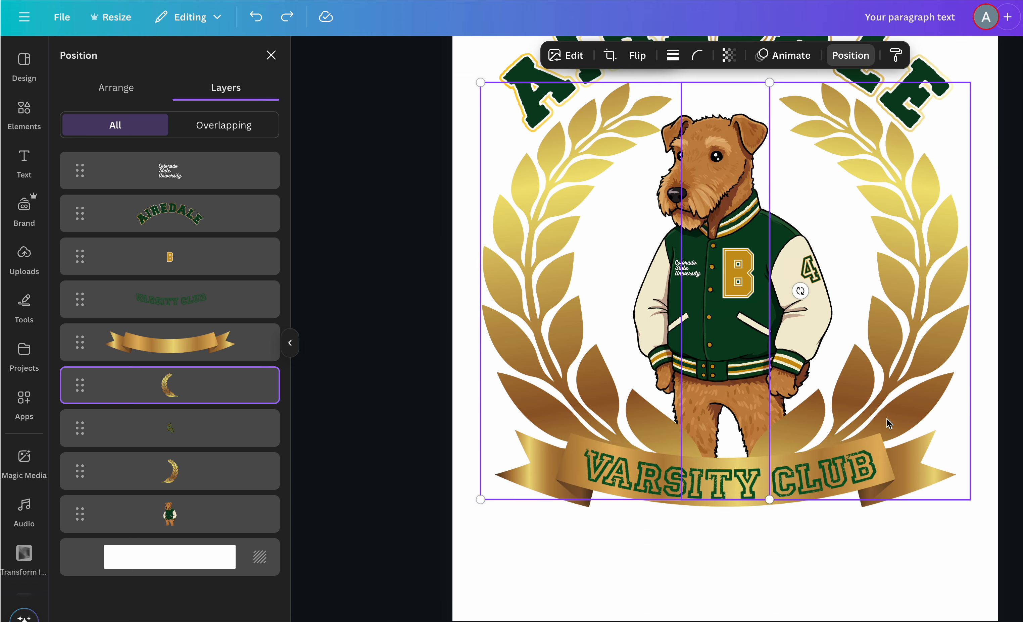
pyautogui.scroll(1, 886, 418)
pyautogui.click(902, 391)
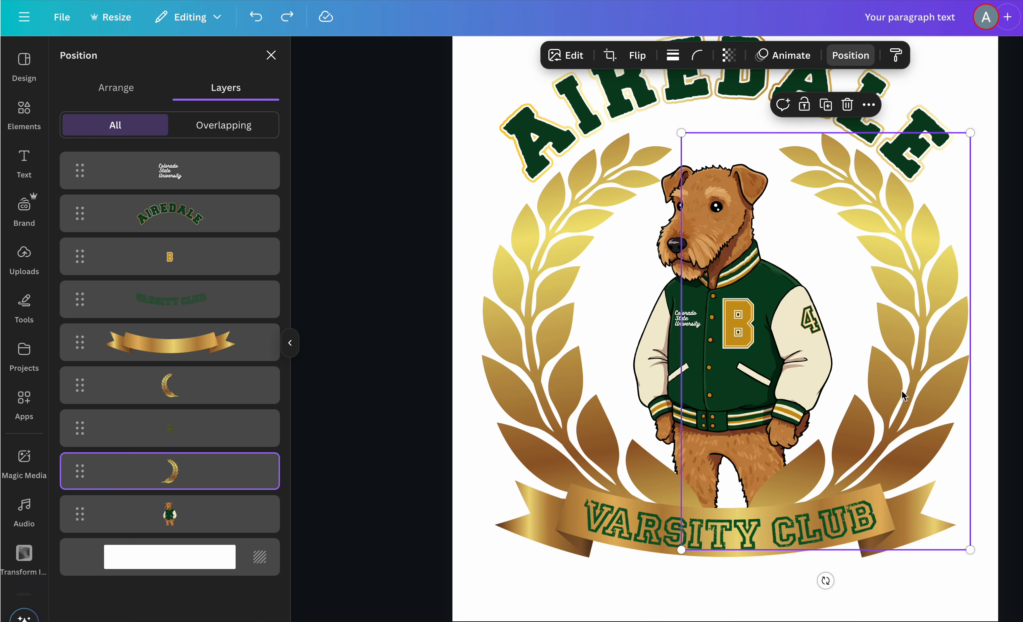
pyautogui.keyDown('shift'); pyautogui.click(514, 321); pyautogui.keyUp('shift')
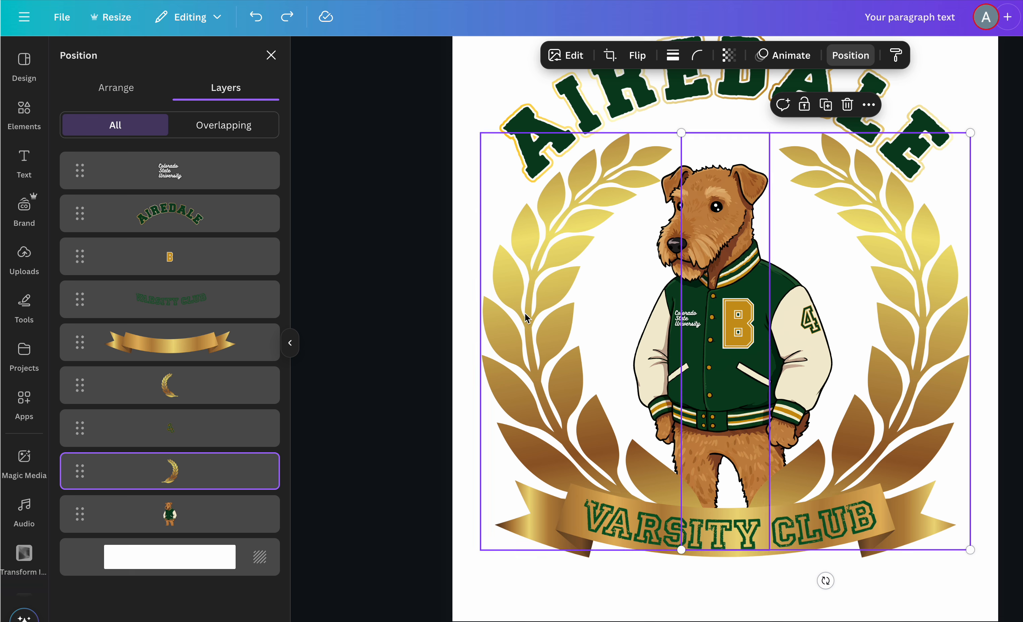
pyautogui.keyDown('shift'); pyautogui.click(559, 310); pyautogui.keyUp('shift')
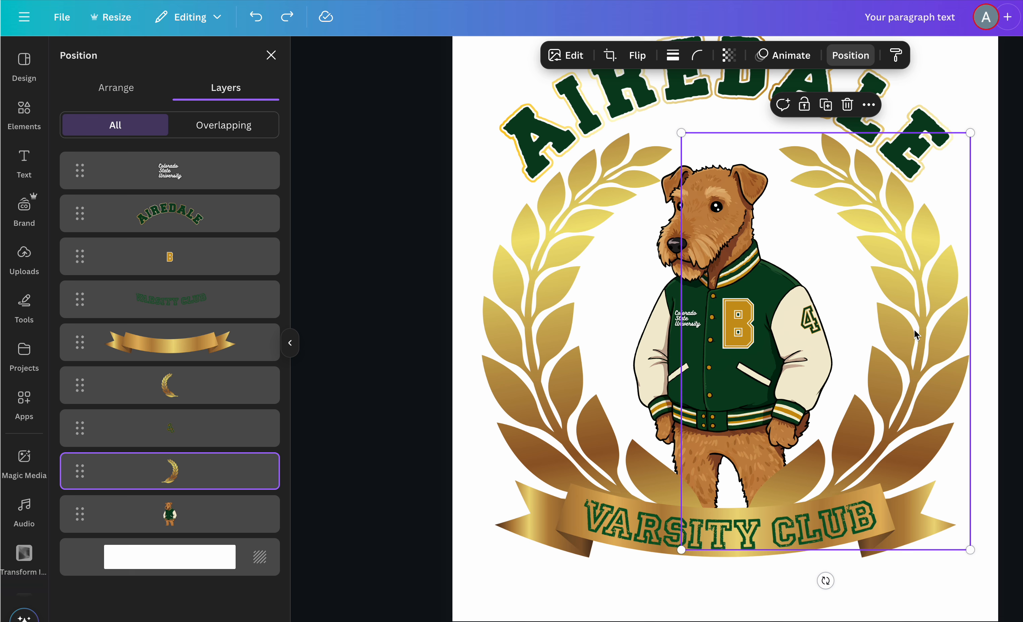
pyautogui.click(995, 326)
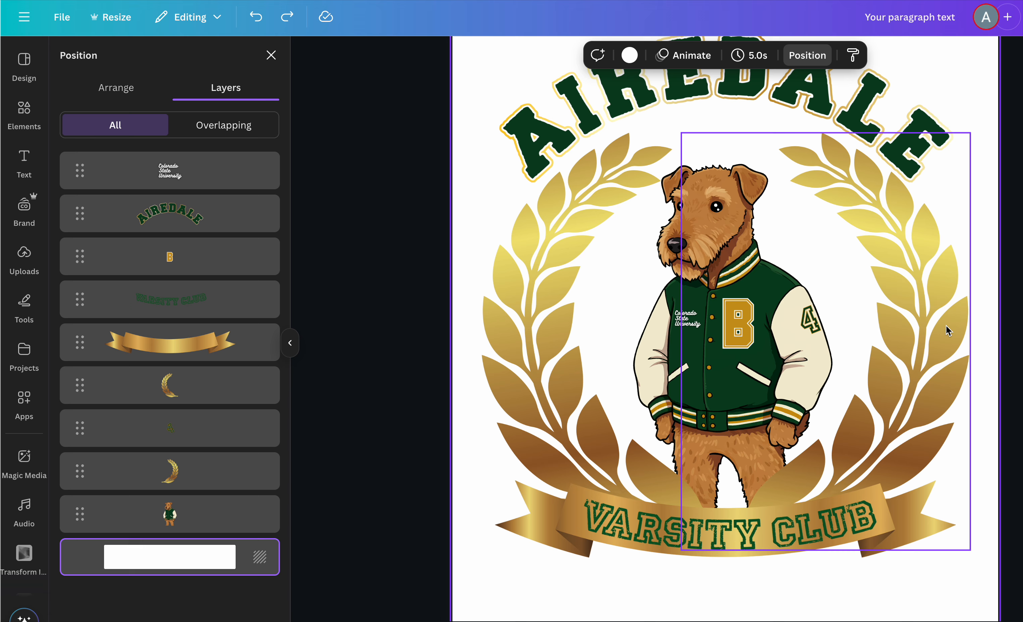
# - Close the layer panel and zoom in and out to examine the B letter on the page 2 jacket
pyautogui.click(271, 55)
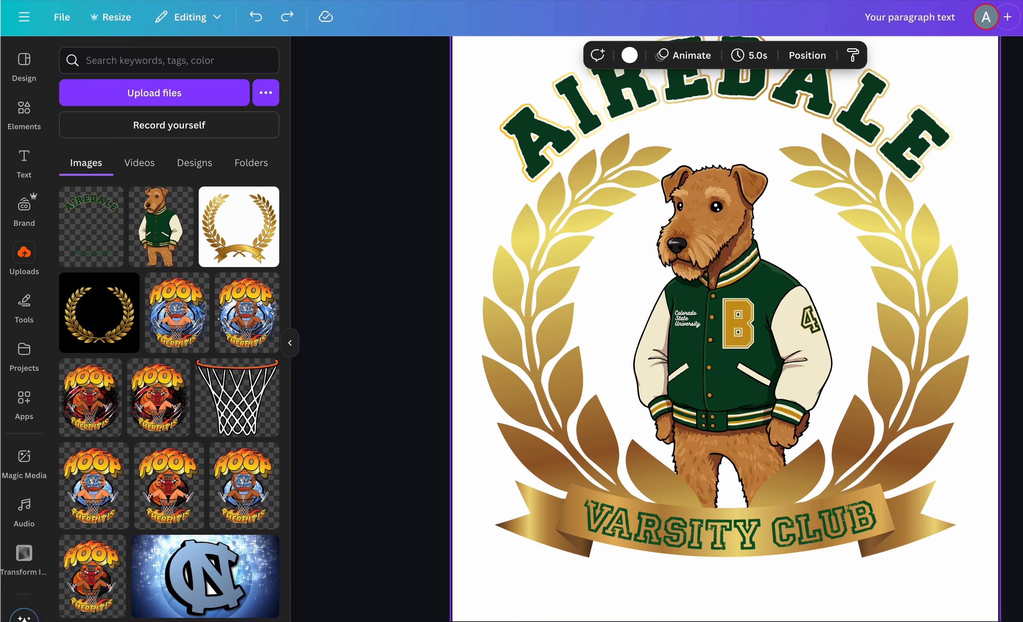
pyautogui.scroll(1, 725, 315)
pyautogui.scroll(-1, 725, 314)
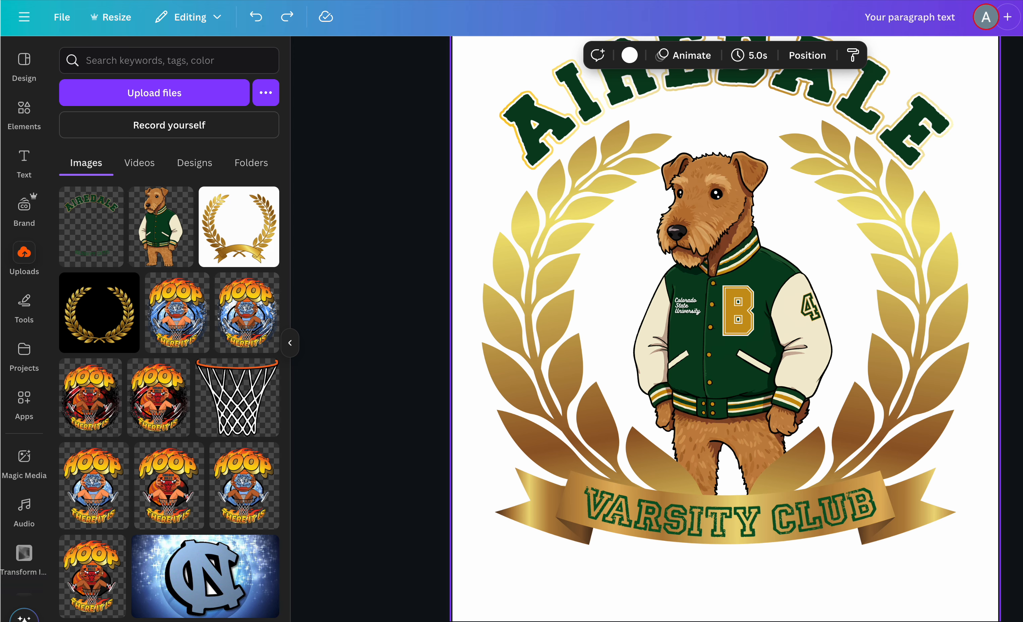
pyautogui.scroll(1, 732, 363)
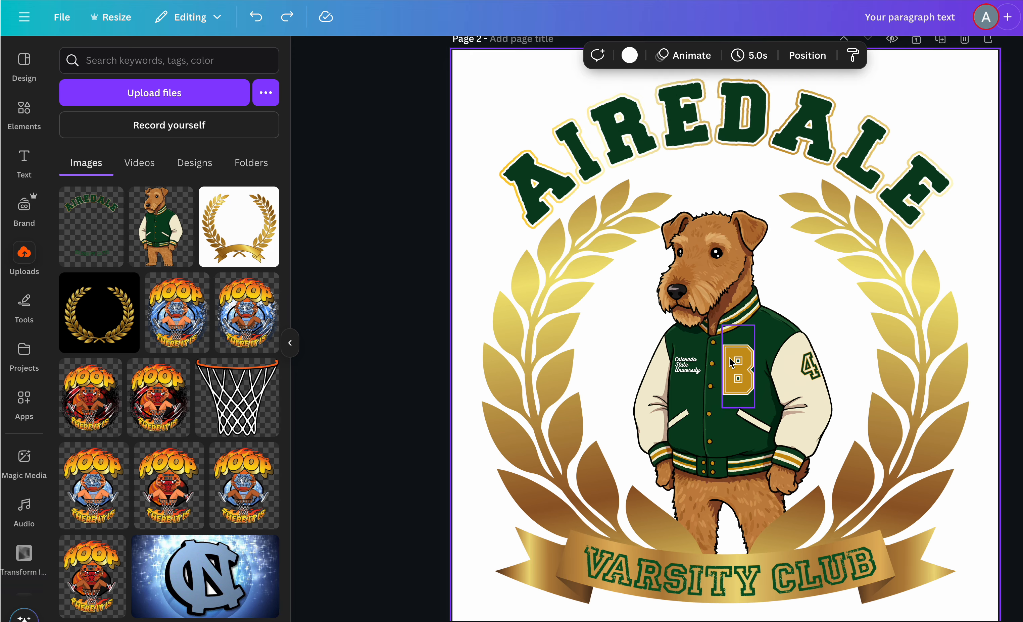
pyautogui.scroll(5, 730, 362)
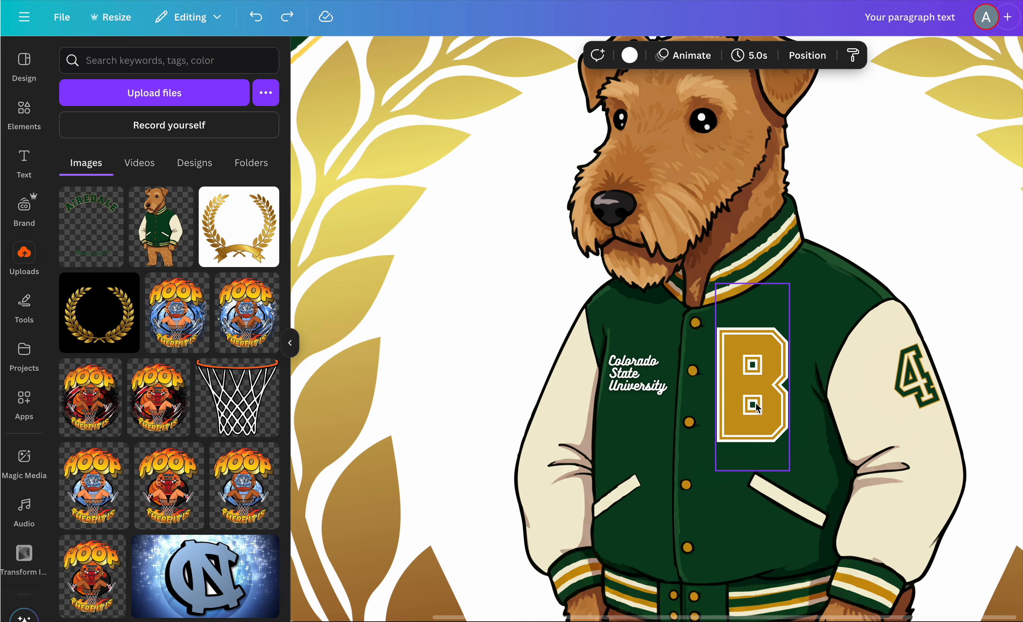
pyautogui.scroll(-3, 773, 358)
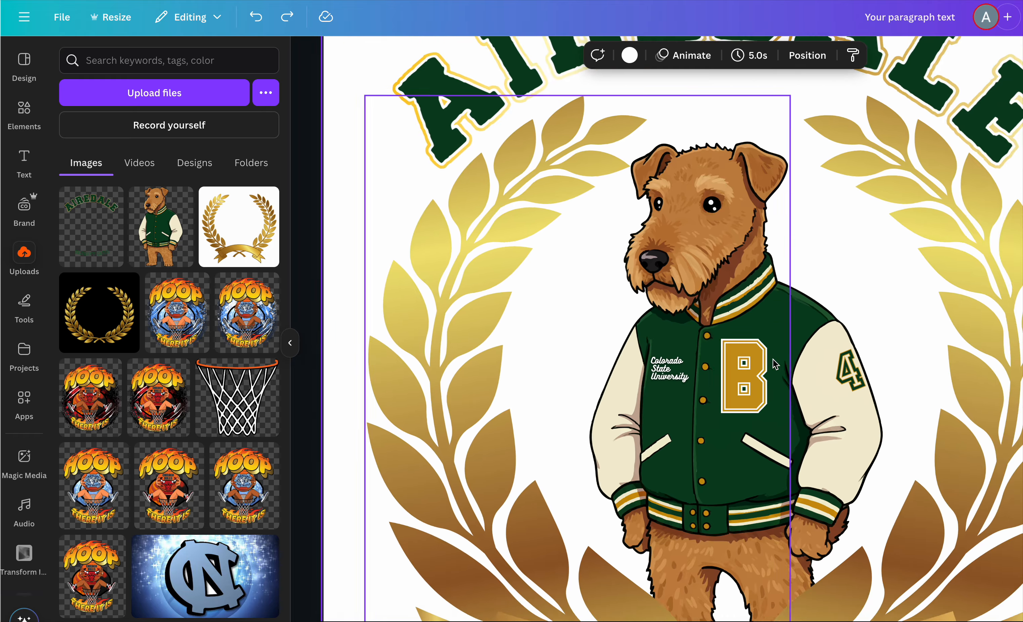
pyautogui.scroll(-2, 775, 365)
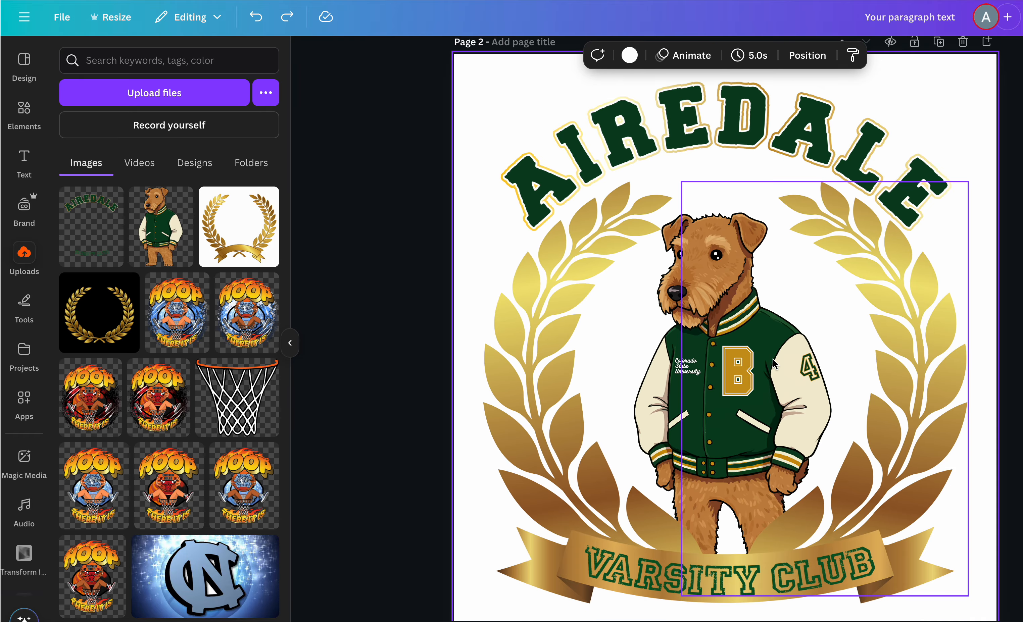
pyautogui.scroll(-1, 774, 364)
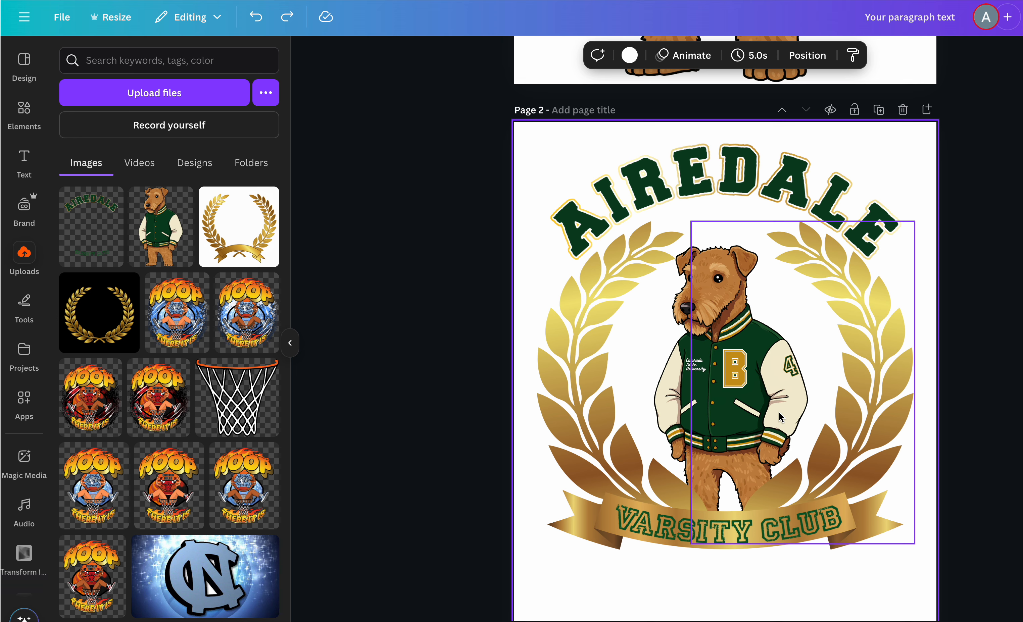
# - Select the gold Varsity Club banner on page 2, nudge it slightly, and deselect it
pyautogui.click(684, 524)
pyautogui.moveTo(682, 524); pyautogui.dragTo(679, 520)
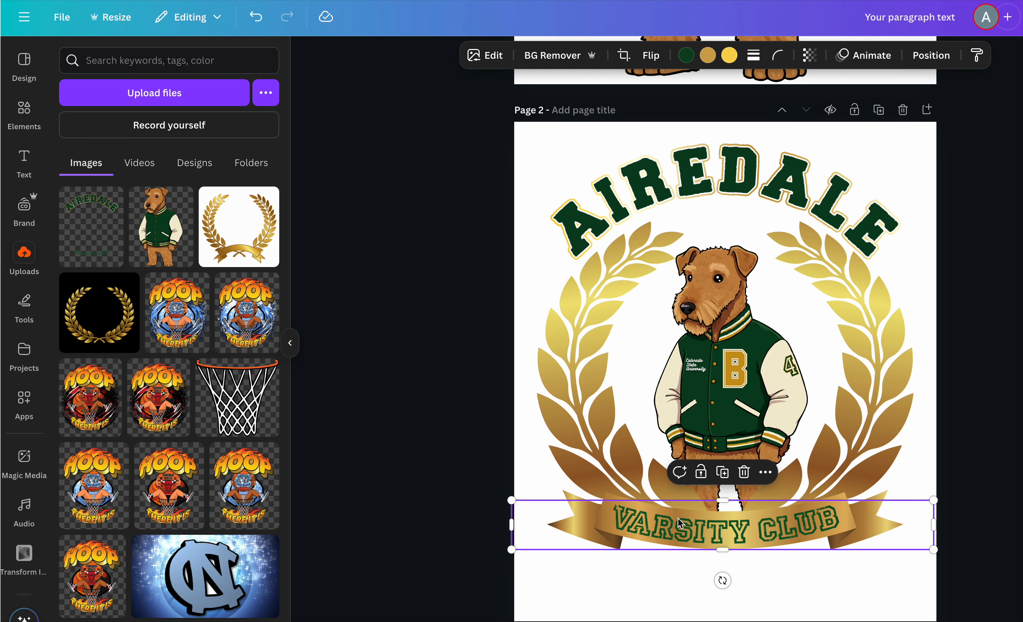
pyautogui.click(864, 589)
pyautogui.press('Escape')
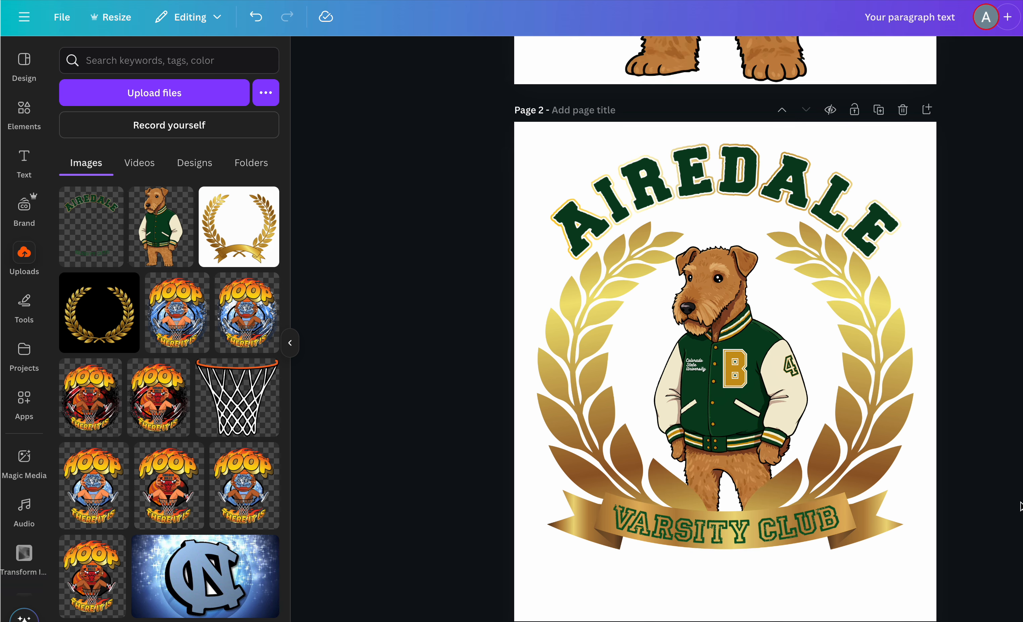
# - Try deleting the letter C, the Colorado State University text and the sleeve number 4 on page 1, then undo the three deletions
pyautogui.scroll(5, 880, 335)
pyautogui.scroll(9, 839, 278)
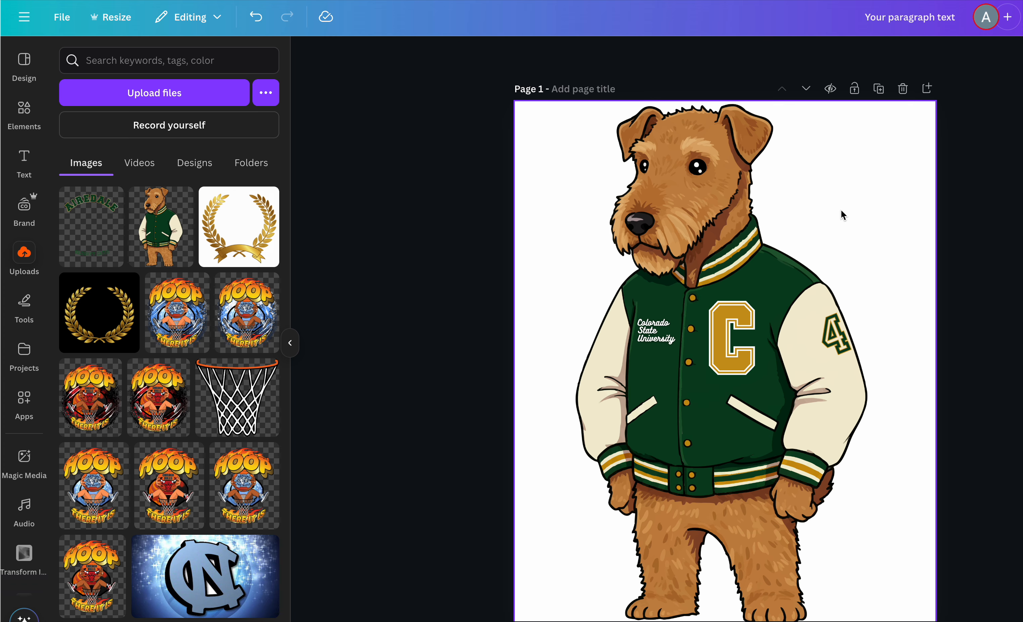
pyautogui.scroll(-15, 841, 209)
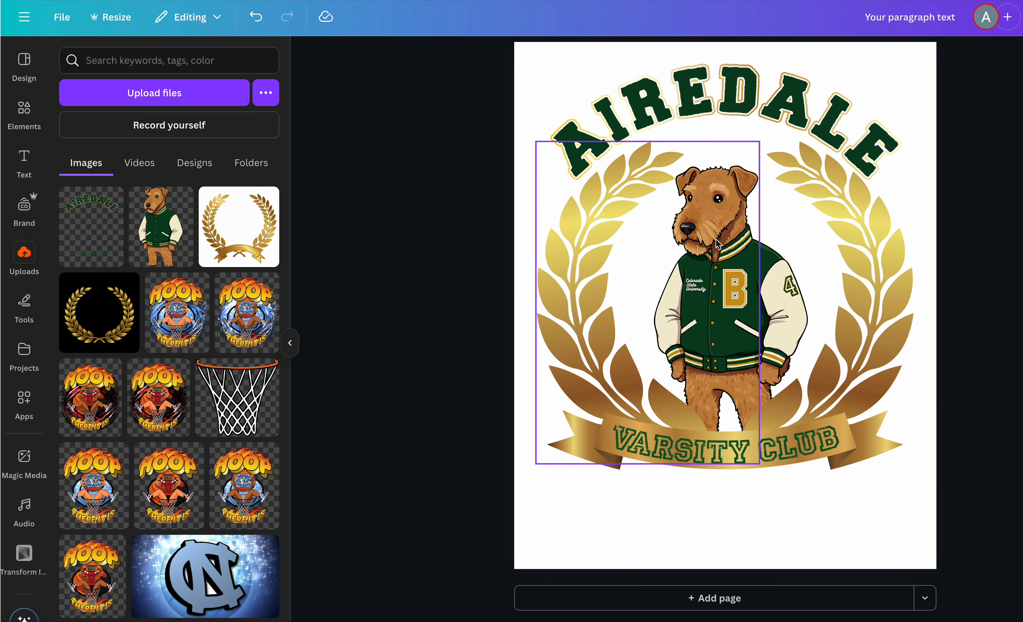
pyautogui.scroll(15, 755, 281)
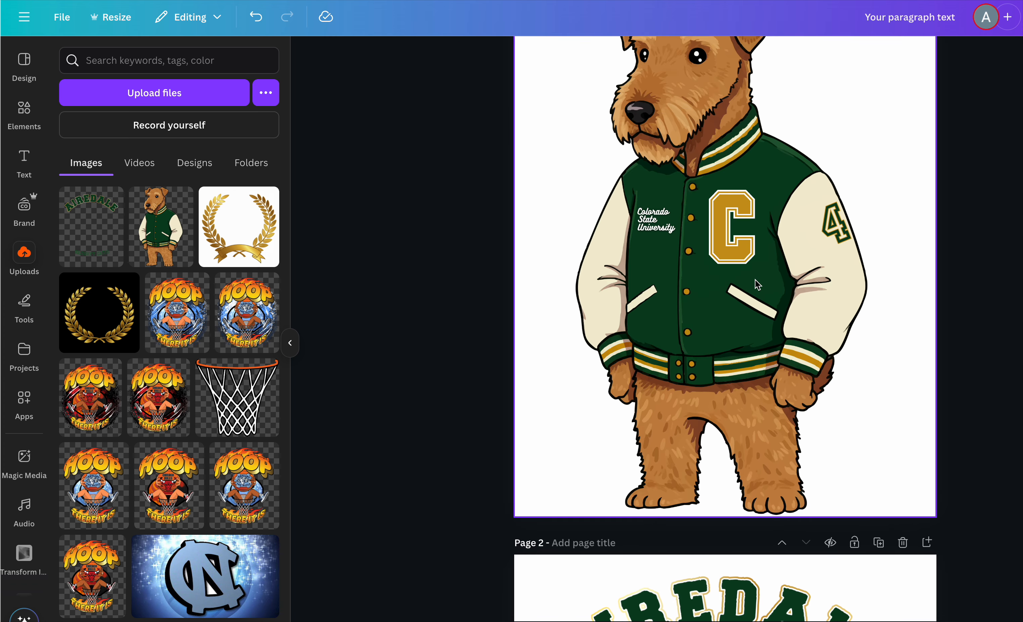
pyautogui.scroll(1, 755, 279)
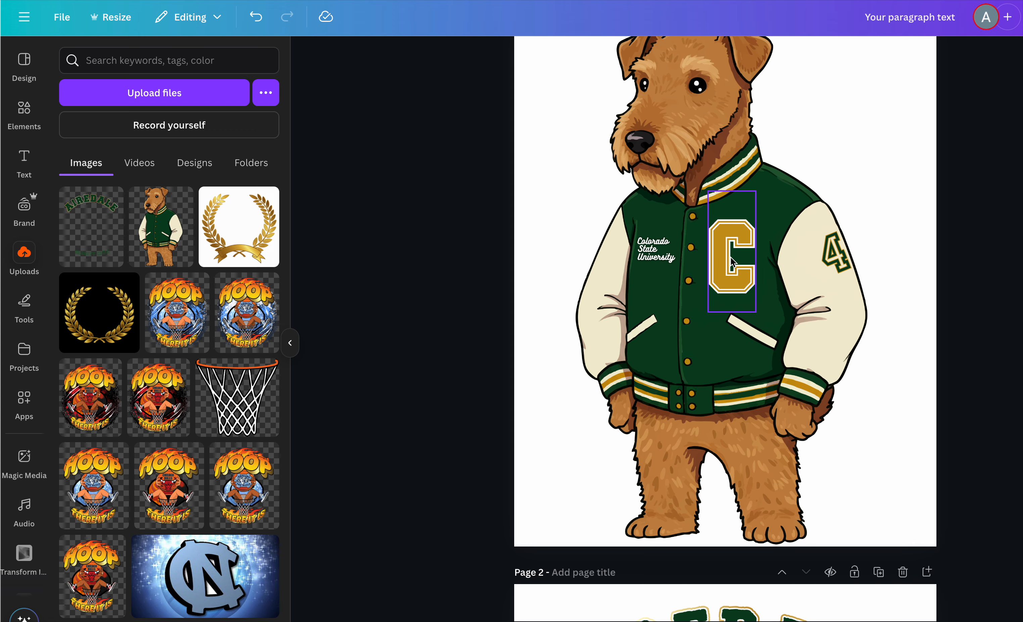
pyautogui.click(662, 251)
pyautogui.press('Delete')
pyautogui.click(733, 267)
pyautogui.press('Delete')
pyautogui.click(836, 264)
pyautogui.press('Delete')
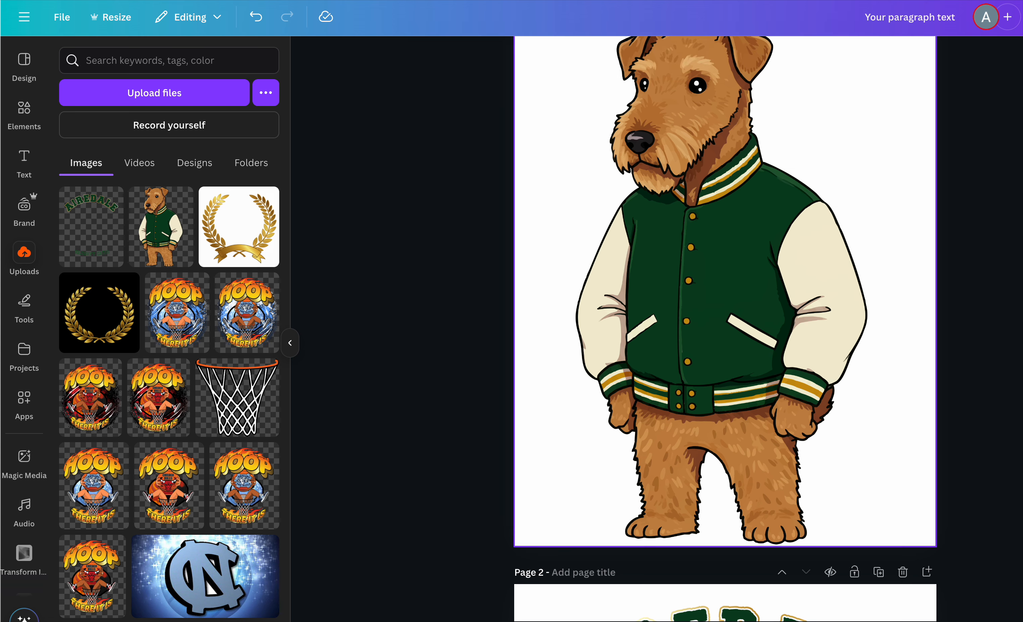
pyautogui.scroll(2, 918, 368)
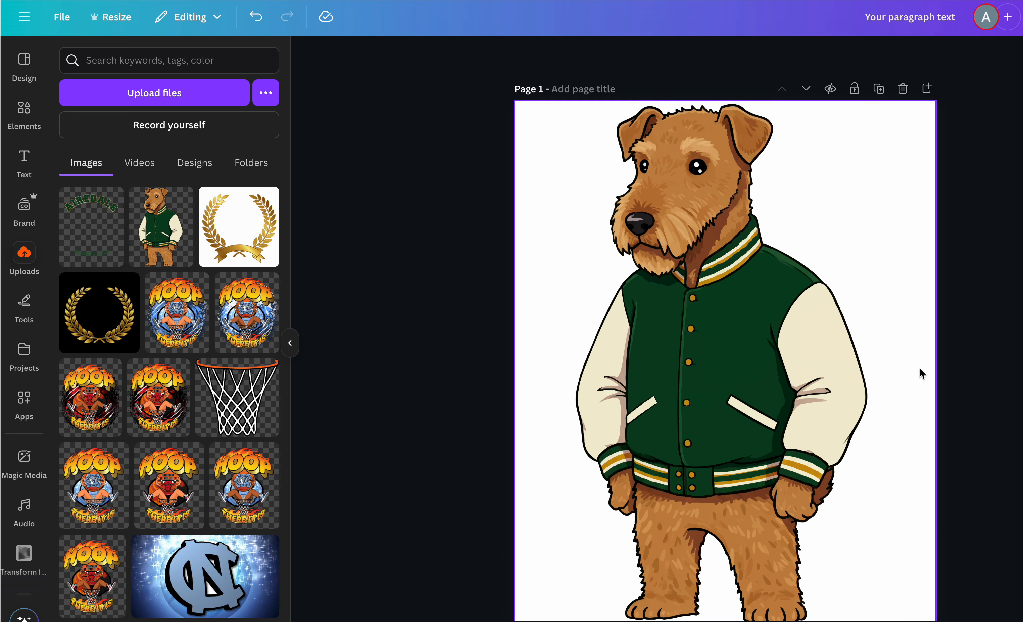
pyautogui.hotkey('ctrl', 'z')
pyautogui.hotkey('ctrl', 'z')
pyautogui.hotkey('ctrl', 'z')
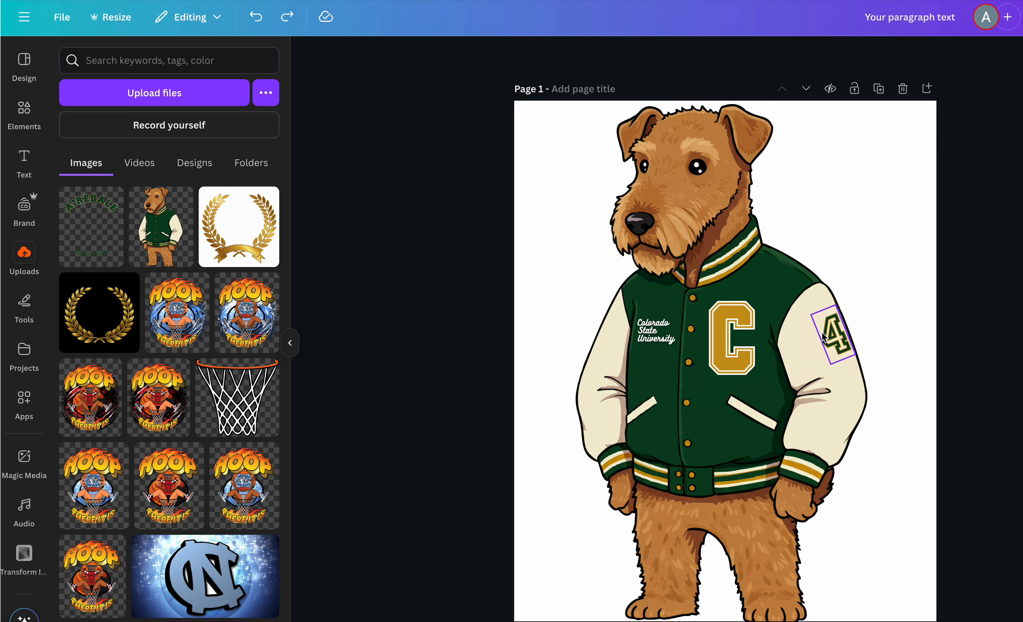
pyautogui.scroll(-14, 822, 332)
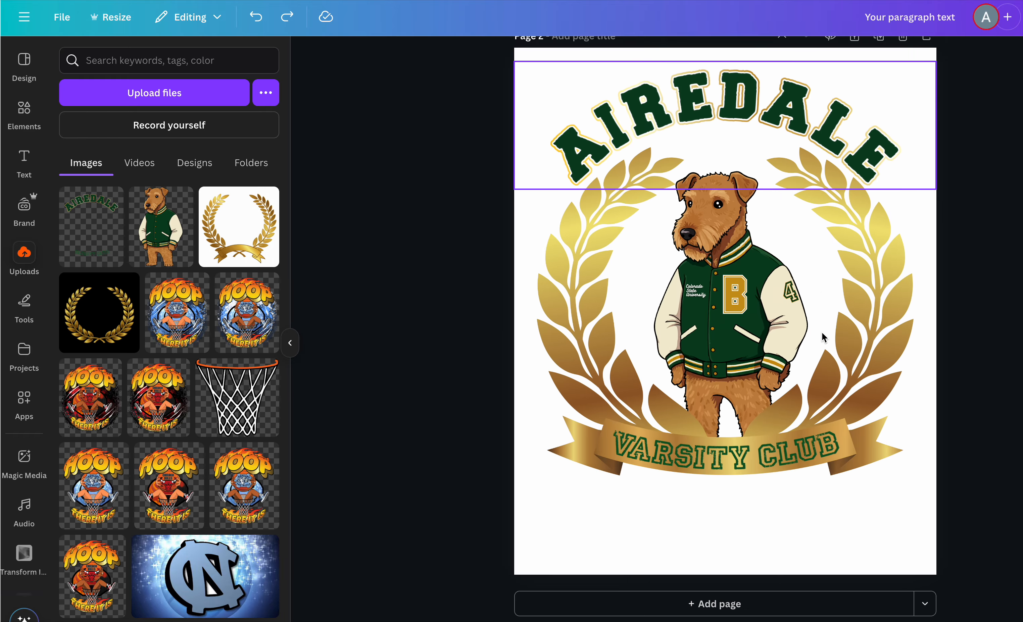